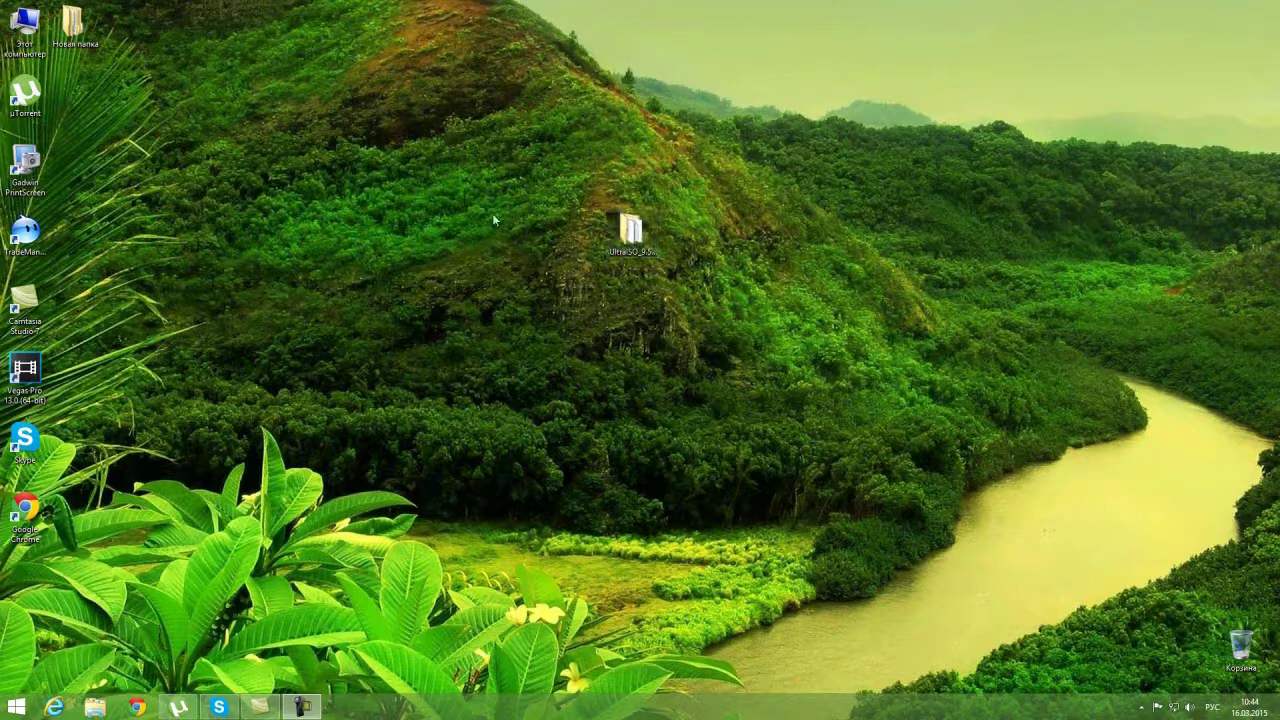
# Examine the format options of the МОНСТРИК (D:) flash drive, including its file system choices, and close the dialog and file window.
pyautogui.doubleClick(36, 36)
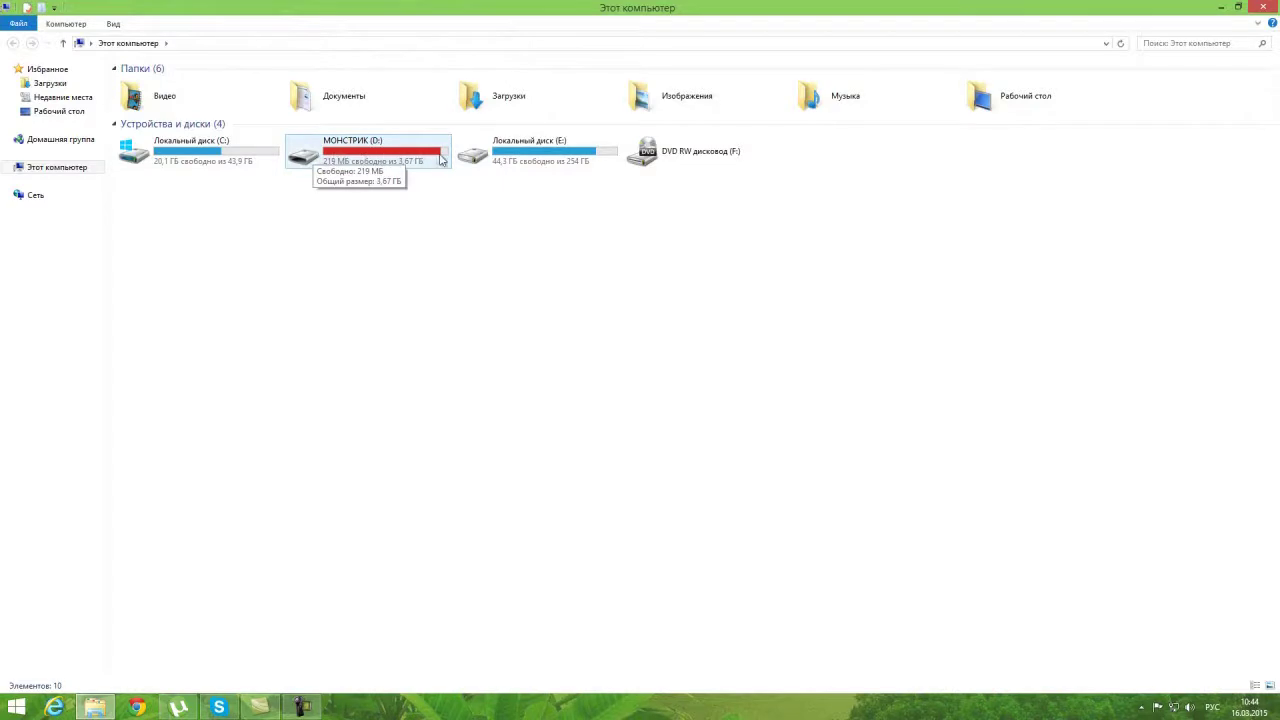
pyautogui.rightClick(366, 158)
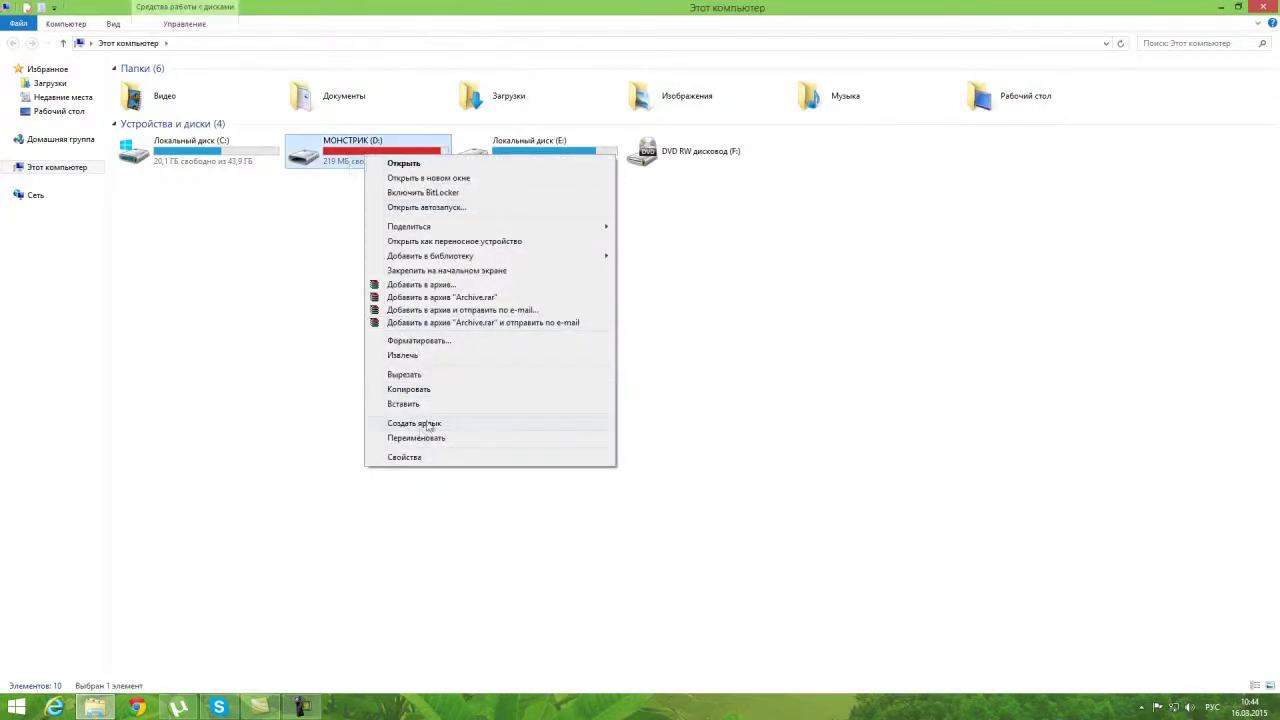
pyautogui.click(419, 341)
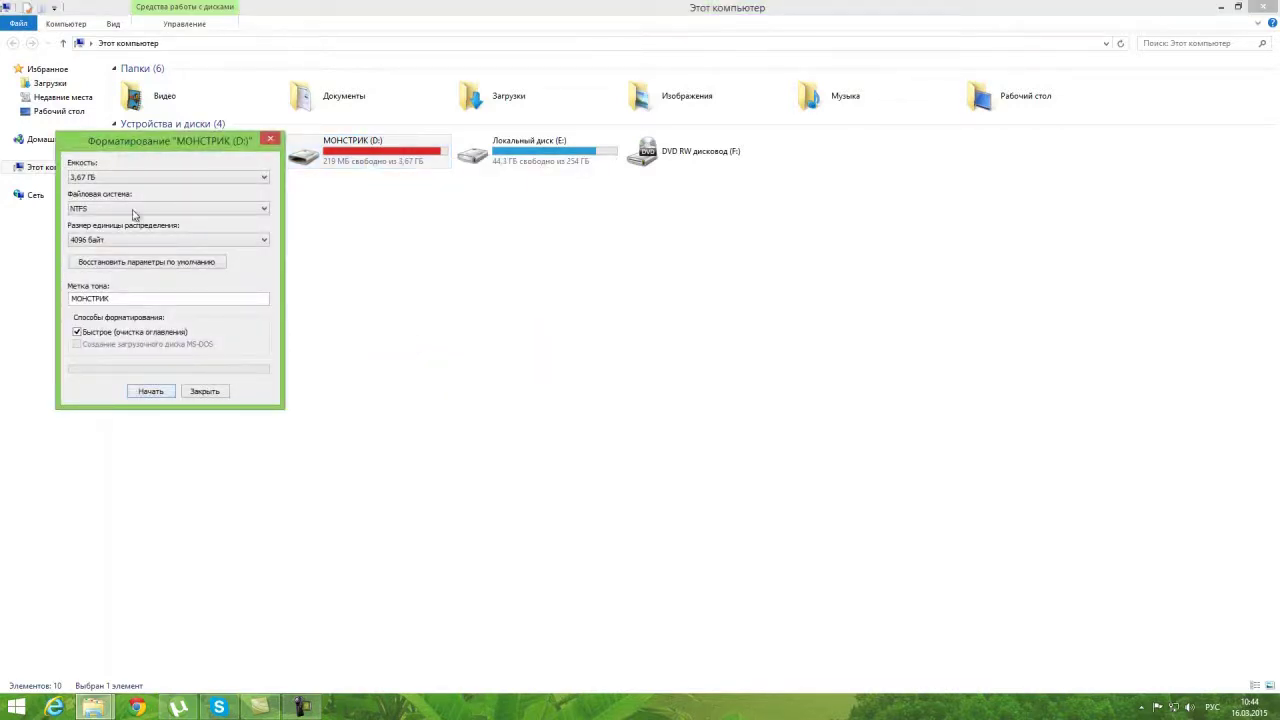
pyautogui.click(264, 209)
pyautogui.click(264, 212)
pyautogui.click(226, 392)
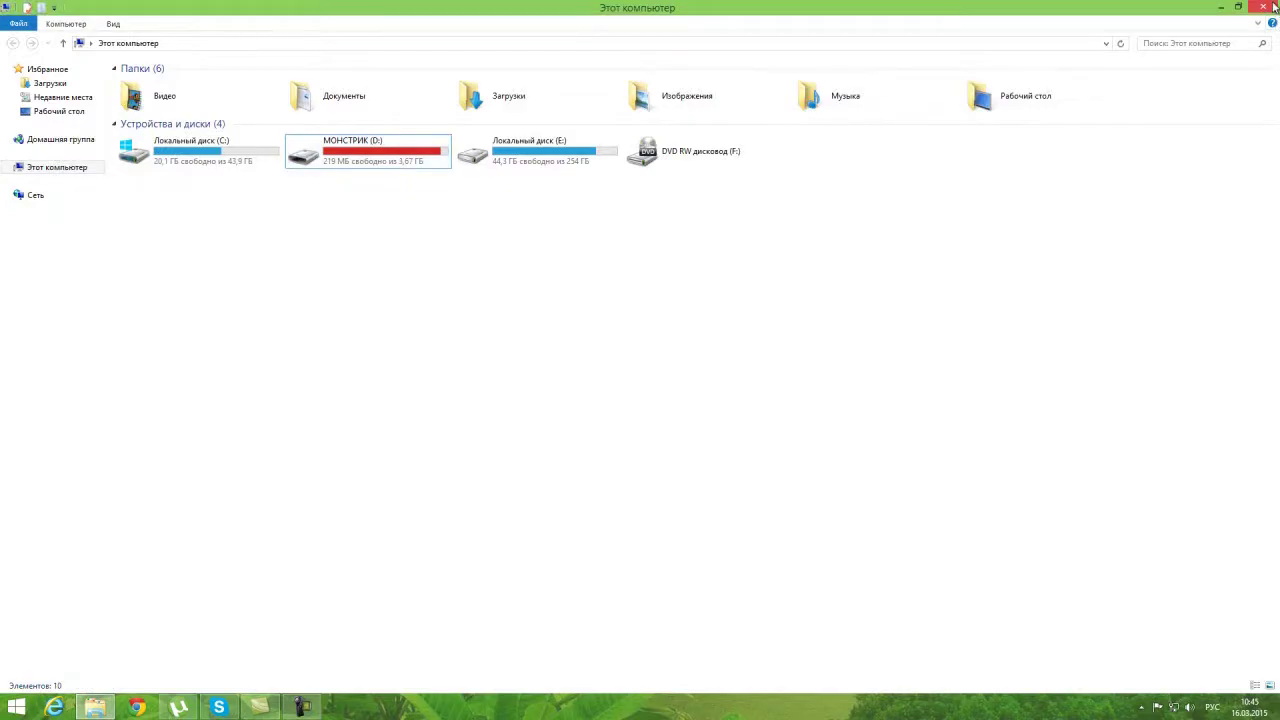
pyautogui.hotkey('alt', 'F4')
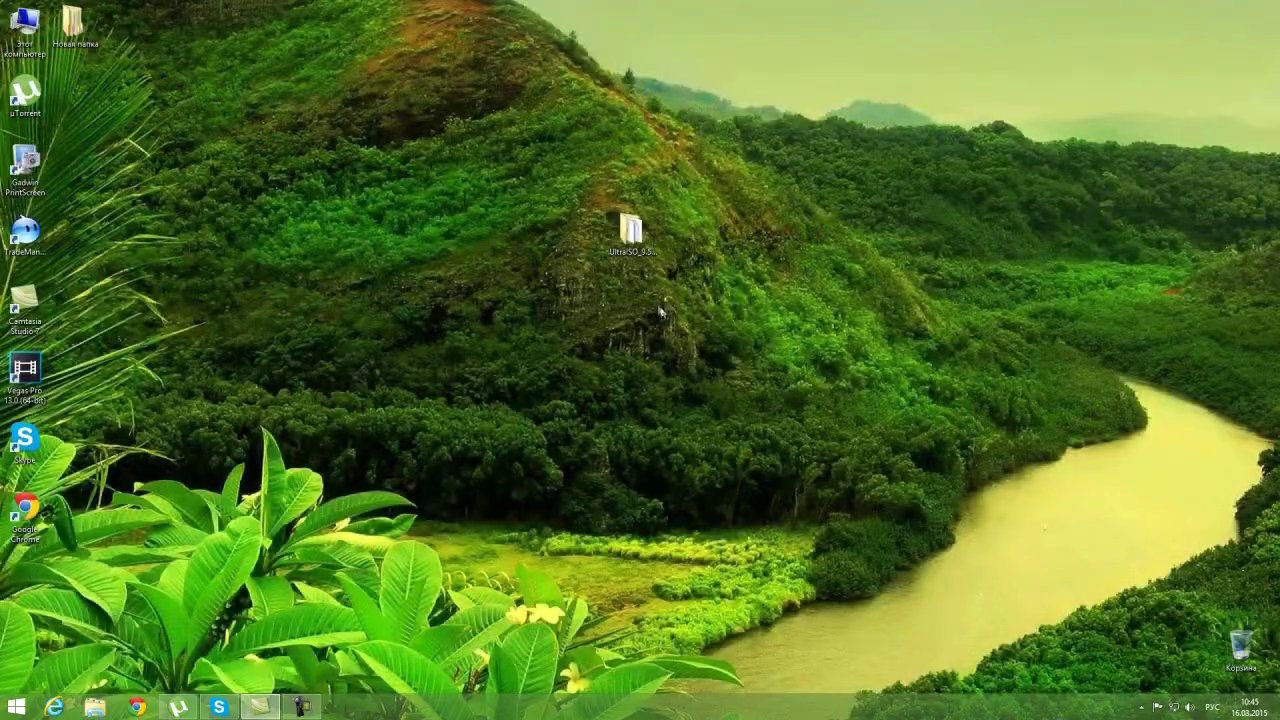
# Launch UltraISOPortable from the desktop UltraISO_9.5.3.2901_Portable folder and agree to restore its settings.
pyautogui.doubleClick(632, 236)
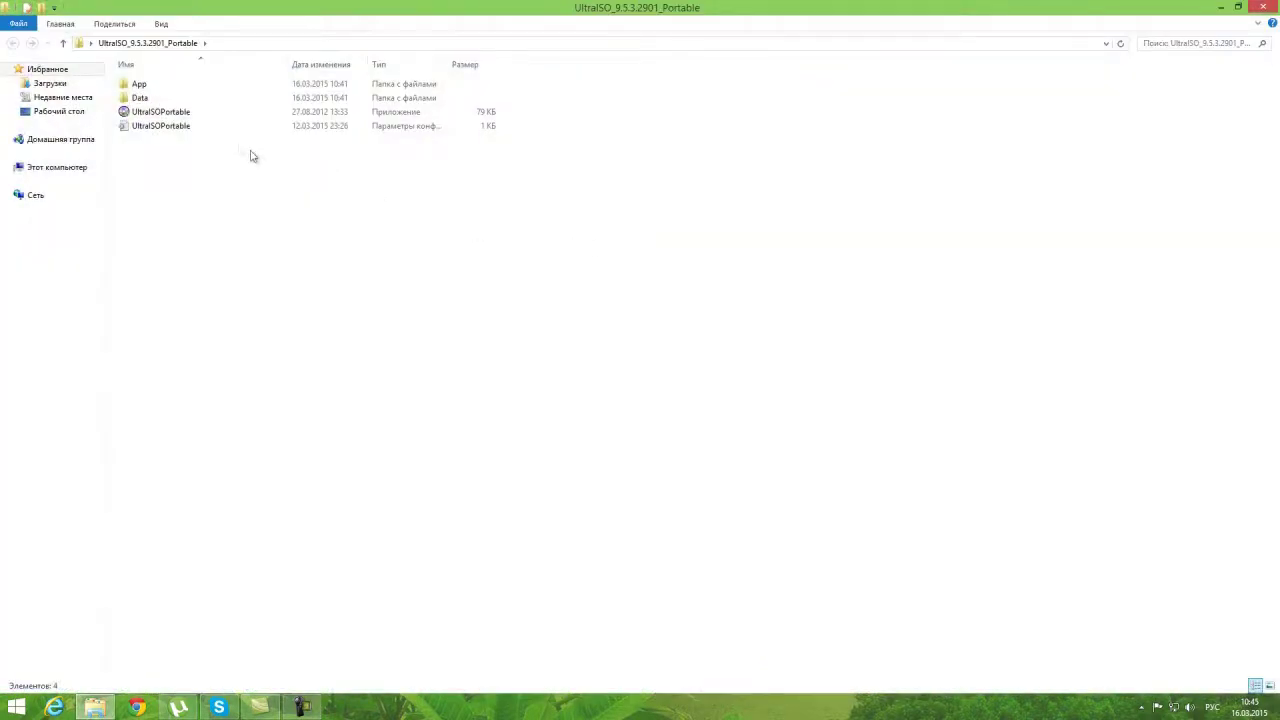
pyautogui.doubleClick(180, 117)
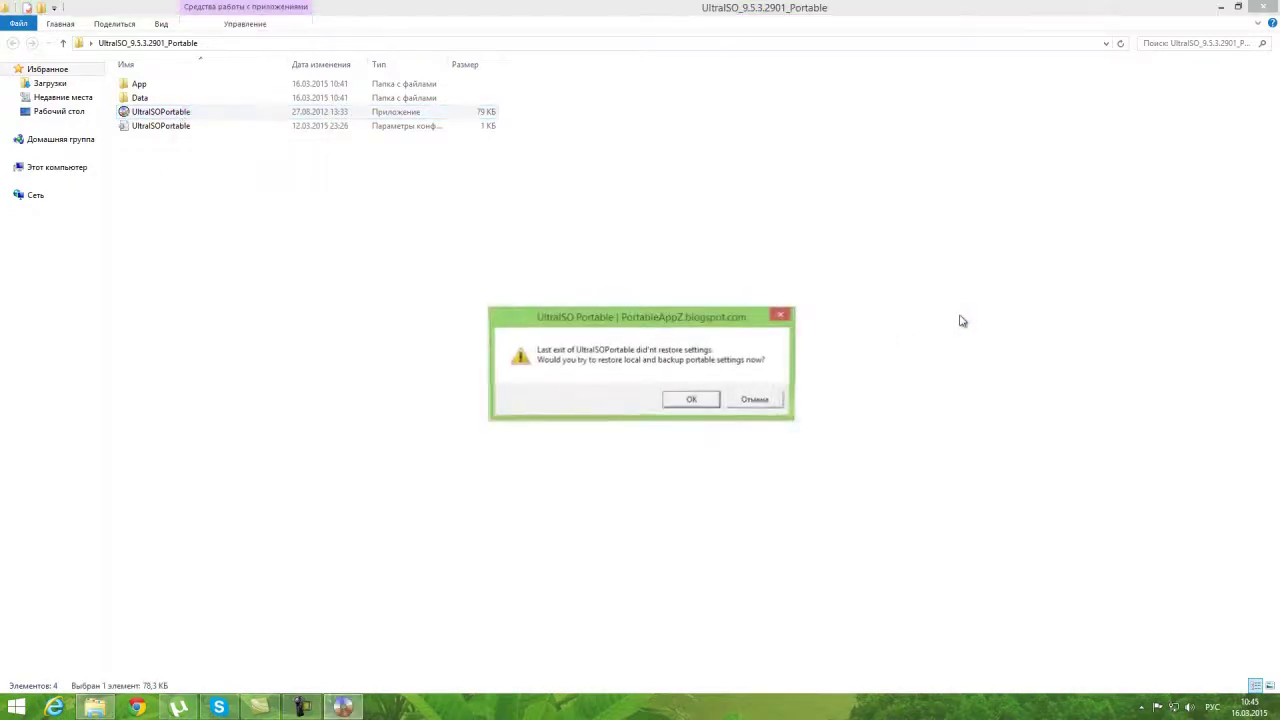
pyautogui.click(672, 403)
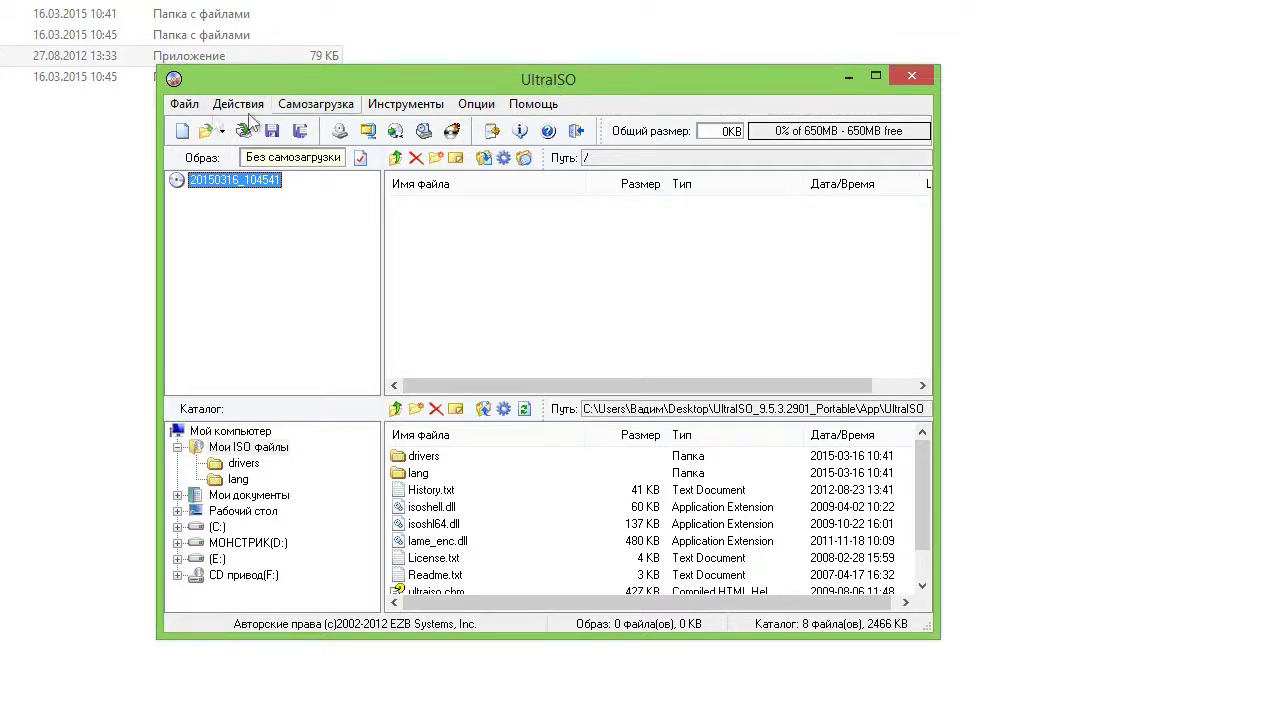
# Start opening an ISO file and browse to E:\Программы\windows xp\Операционки для компа.
pyautogui.click(185, 106)
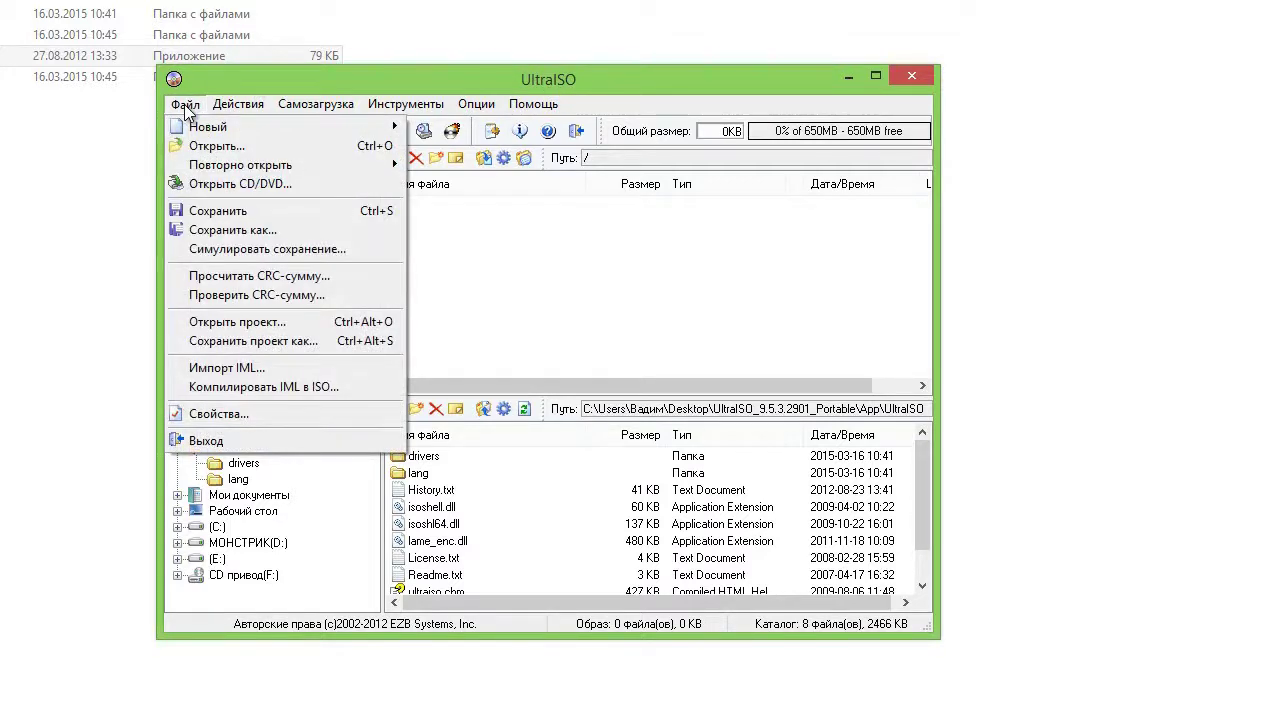
pyautogui.click(210, 153)
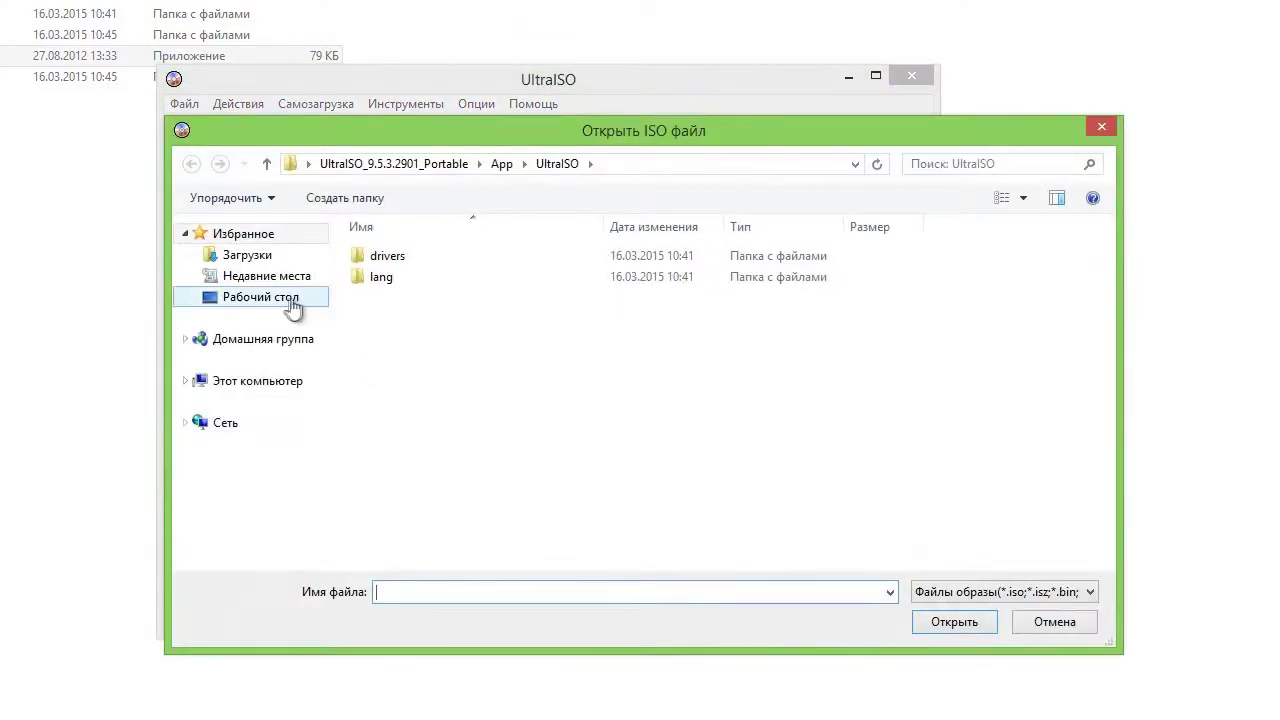
pyautogui.click(265, 383)
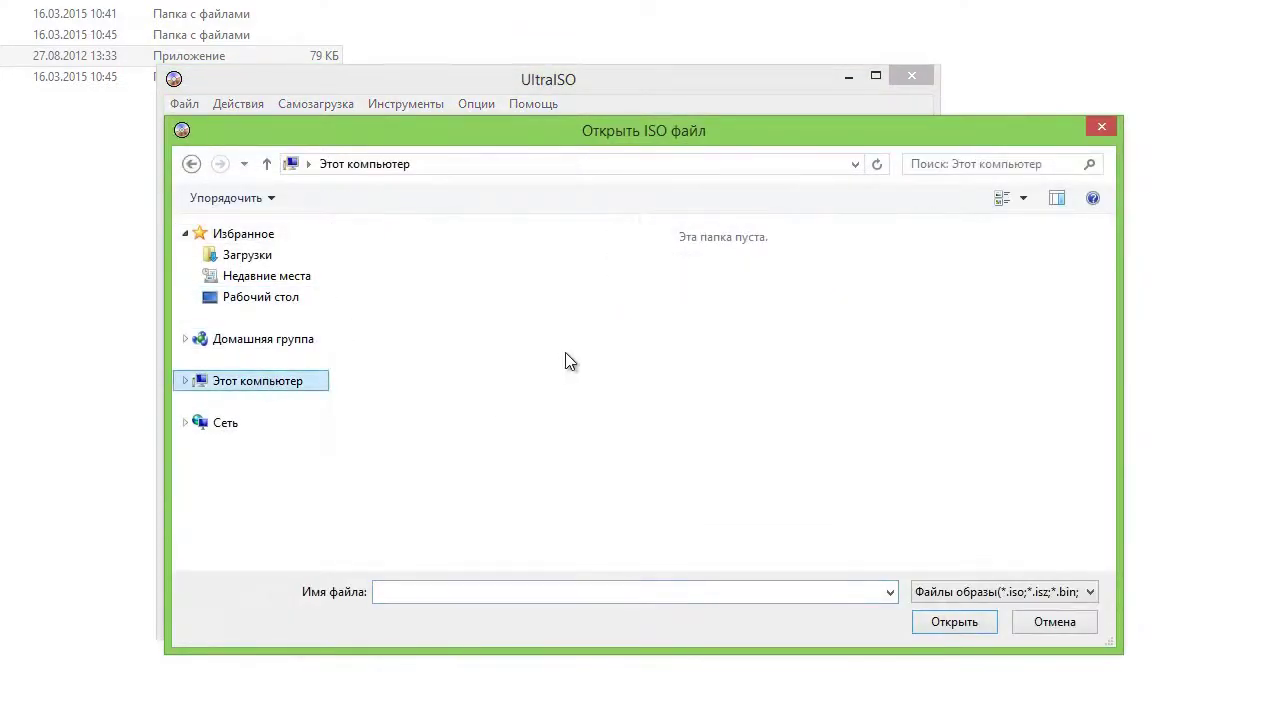
pyautogui.doubleClick(918, 425)
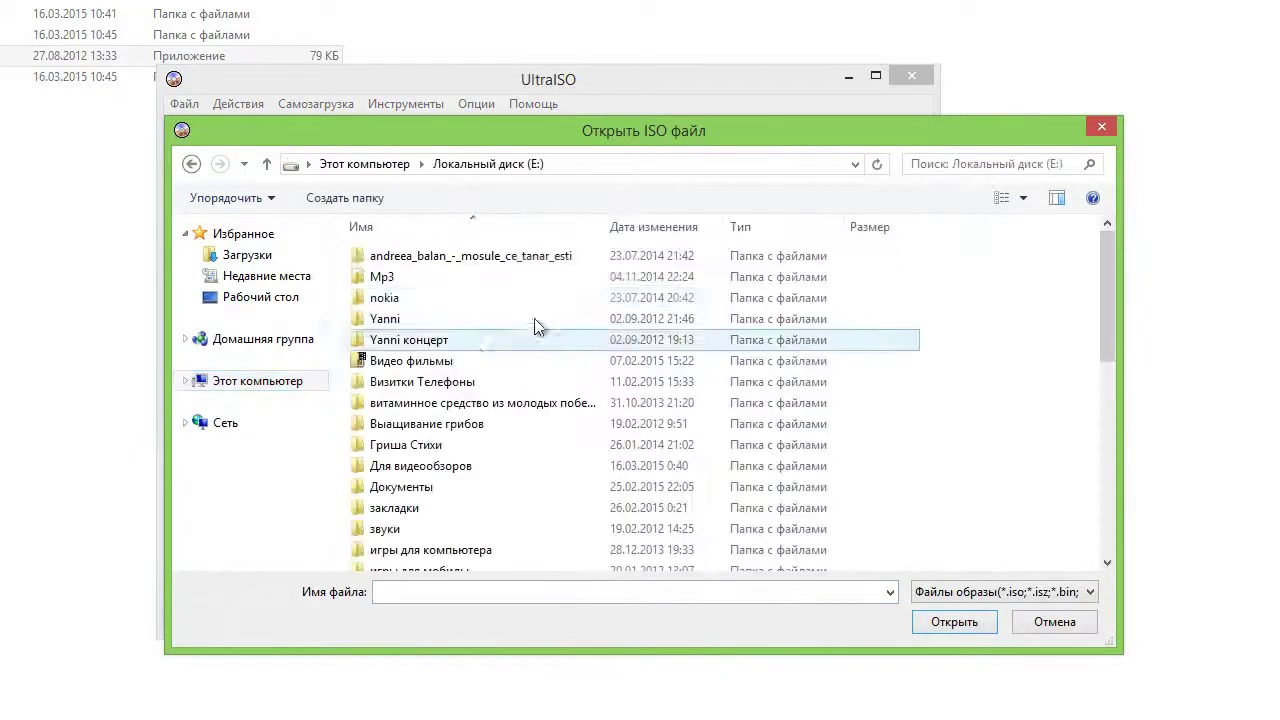
pyautogui.scroll(-4, 550, 500)
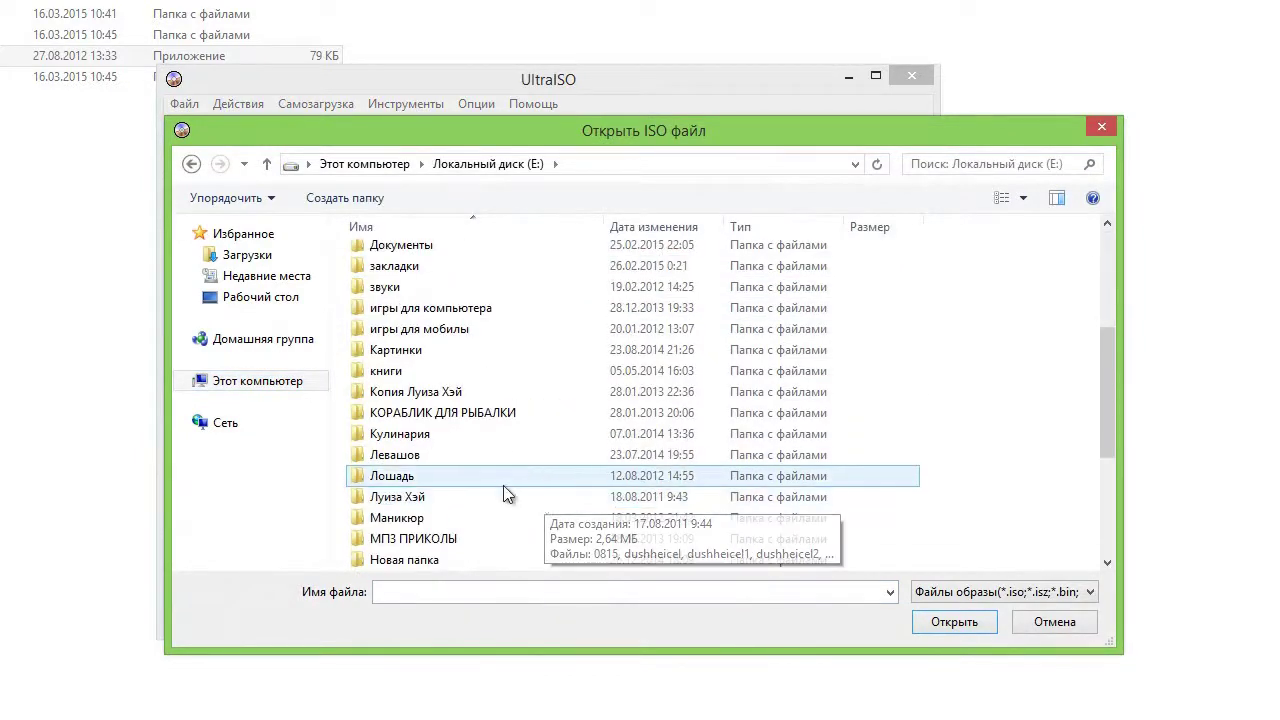
pyautogui.scroll(-4, 503, 485)
pyautogui.doubleClick(420, 375)
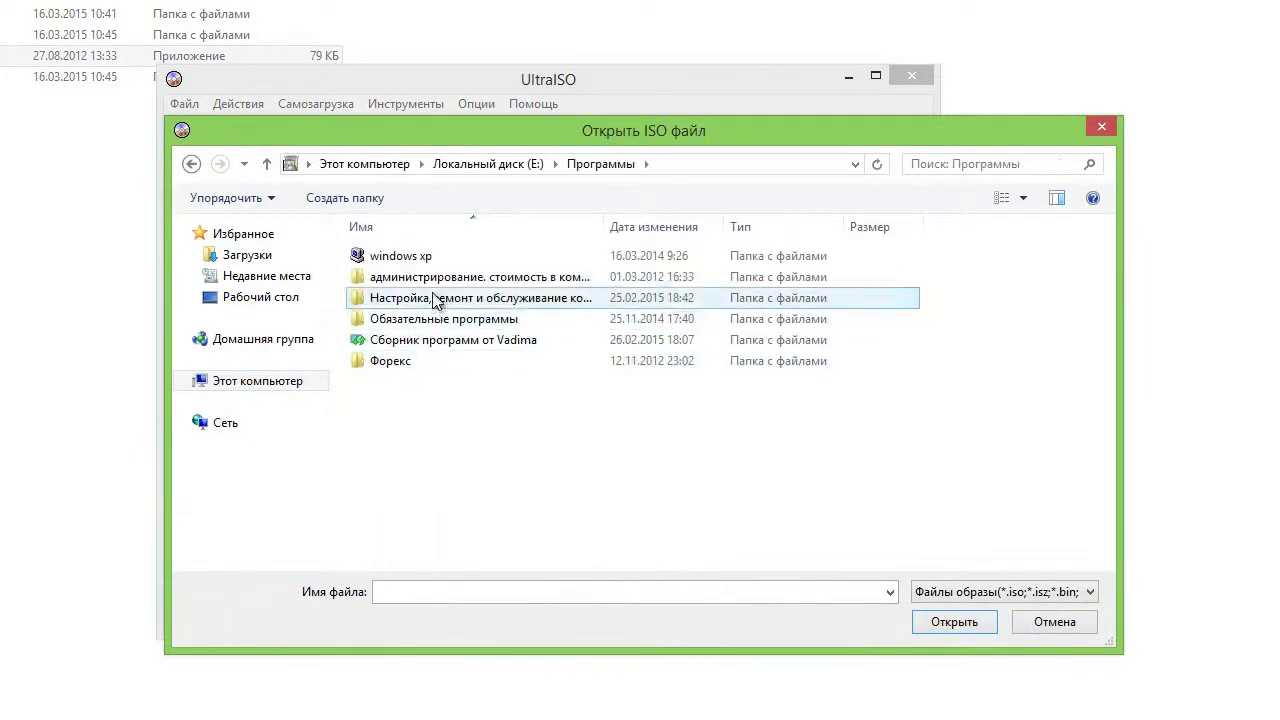
pyautogui.doubleClick(420, 258)
pyautogui.doubleClick(420, 298)
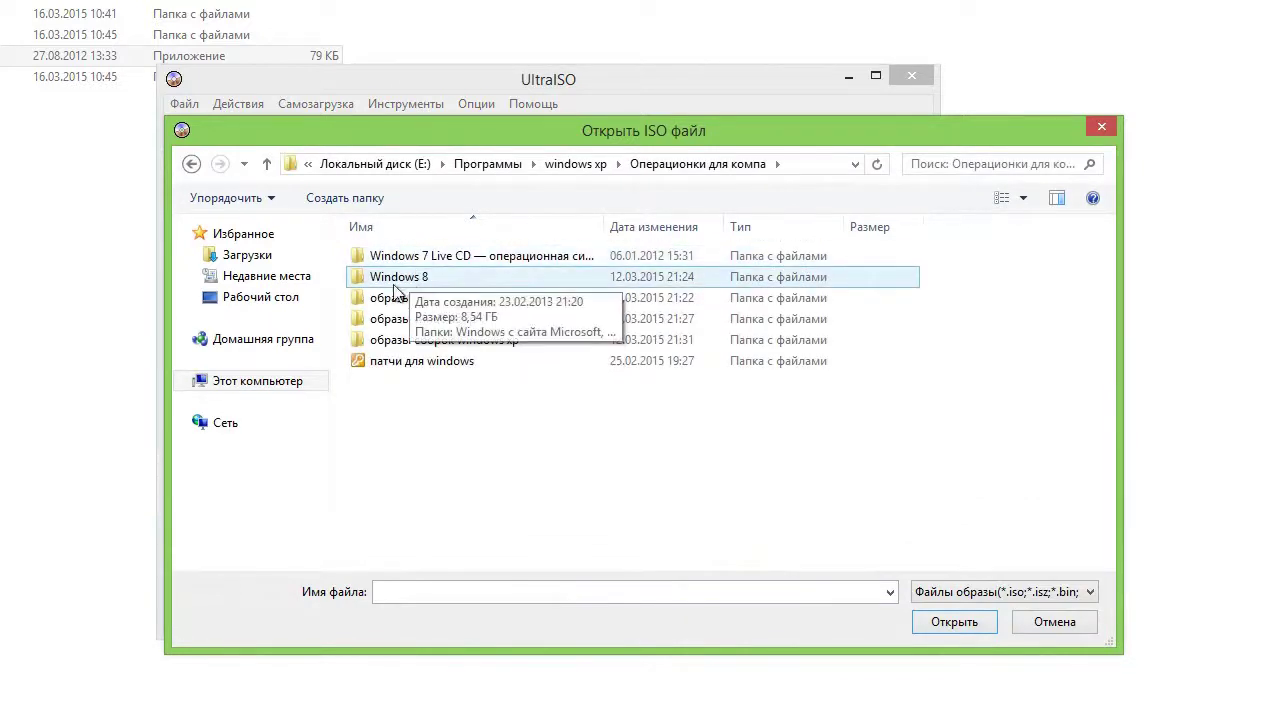
# Look through the operating system image folders and open Windows с сайта Microsoft inside the Windows 8 folder.
pyautogui.click(432, 300)
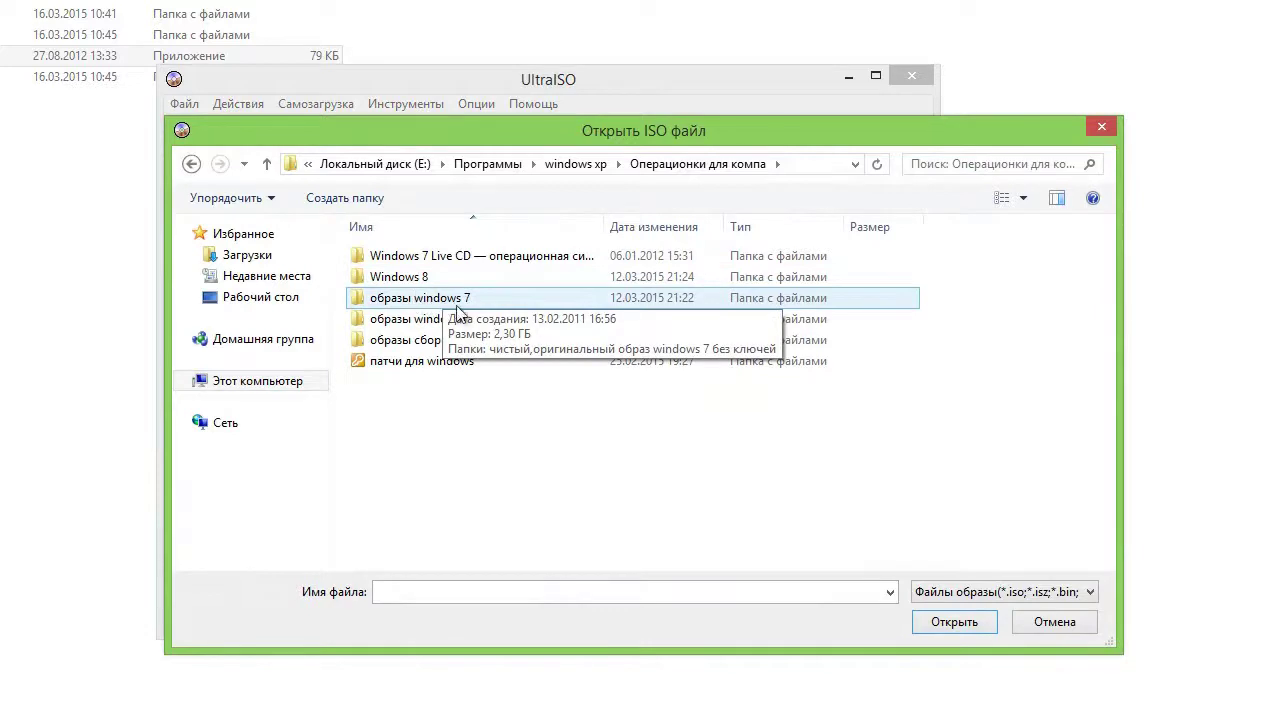
pyautogui.click(425, 320)
pyautogui.click(425, 341)
pyautogui.click(423, 320)
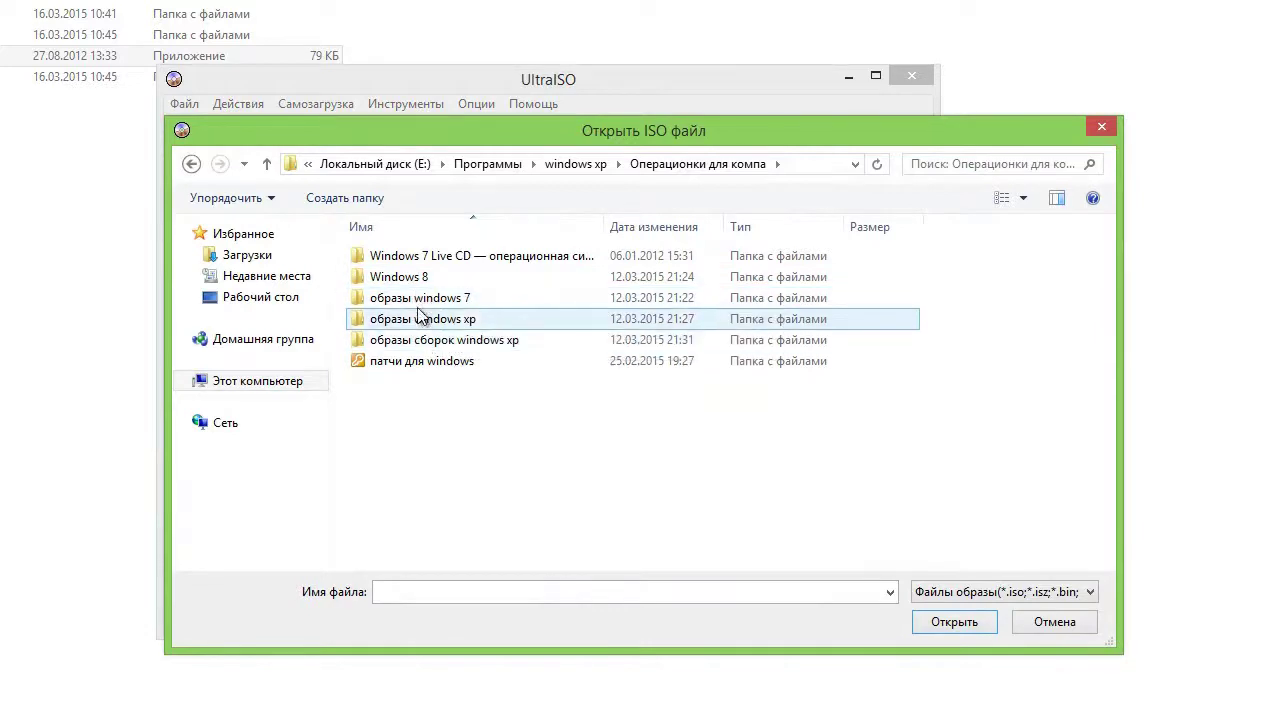
pyautogui.click(423, 280)
pyautogui.doubleClick(423, 280)
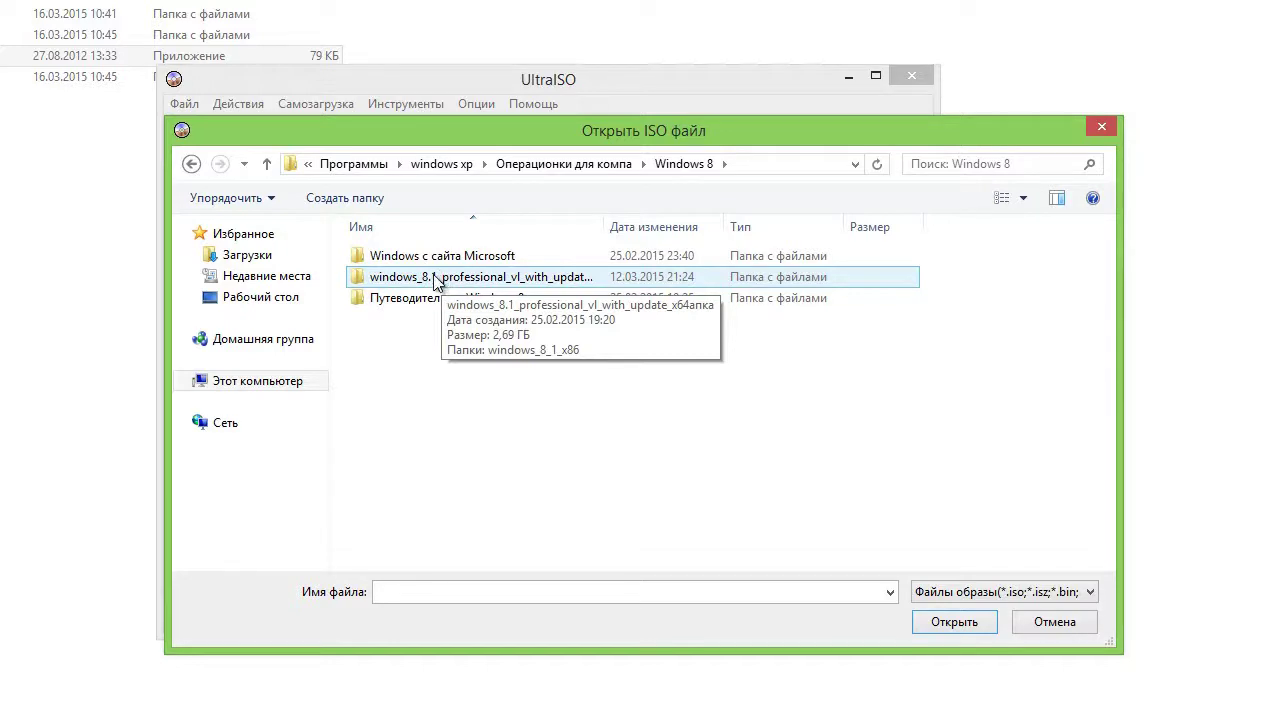
pyautogui.doubleClick(433, 277)
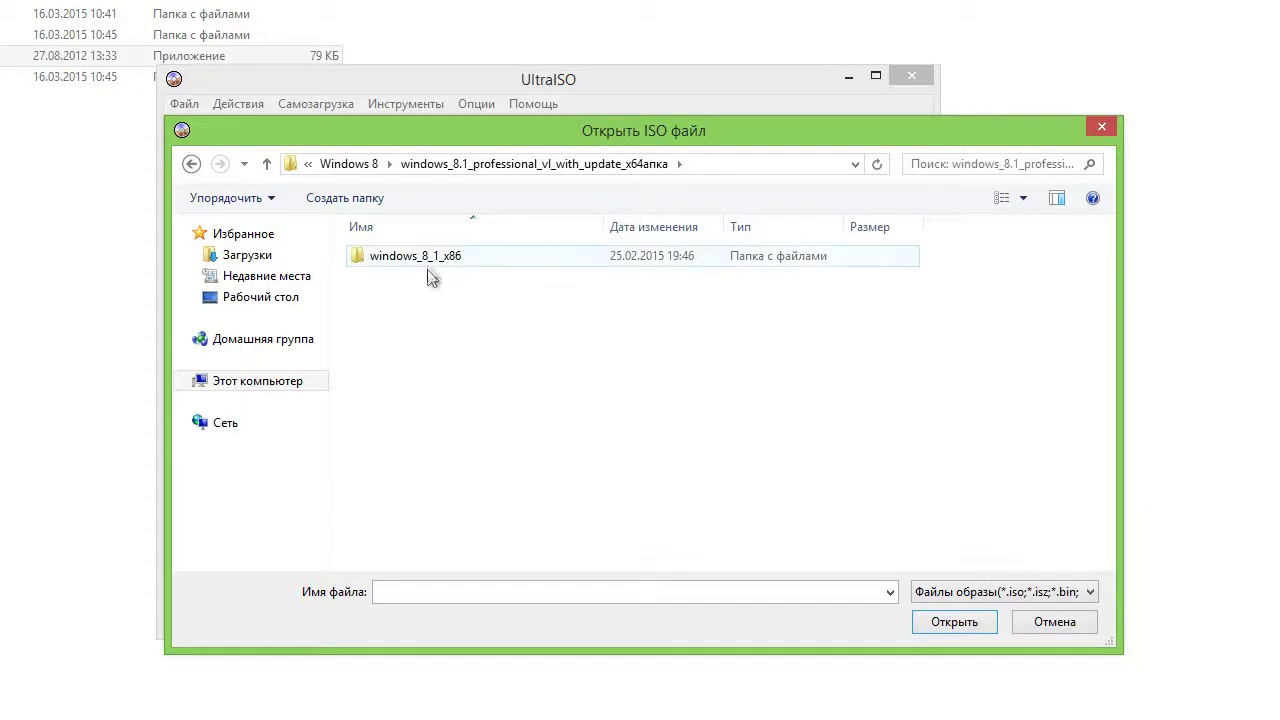
pyautogui.press('BackSpace')
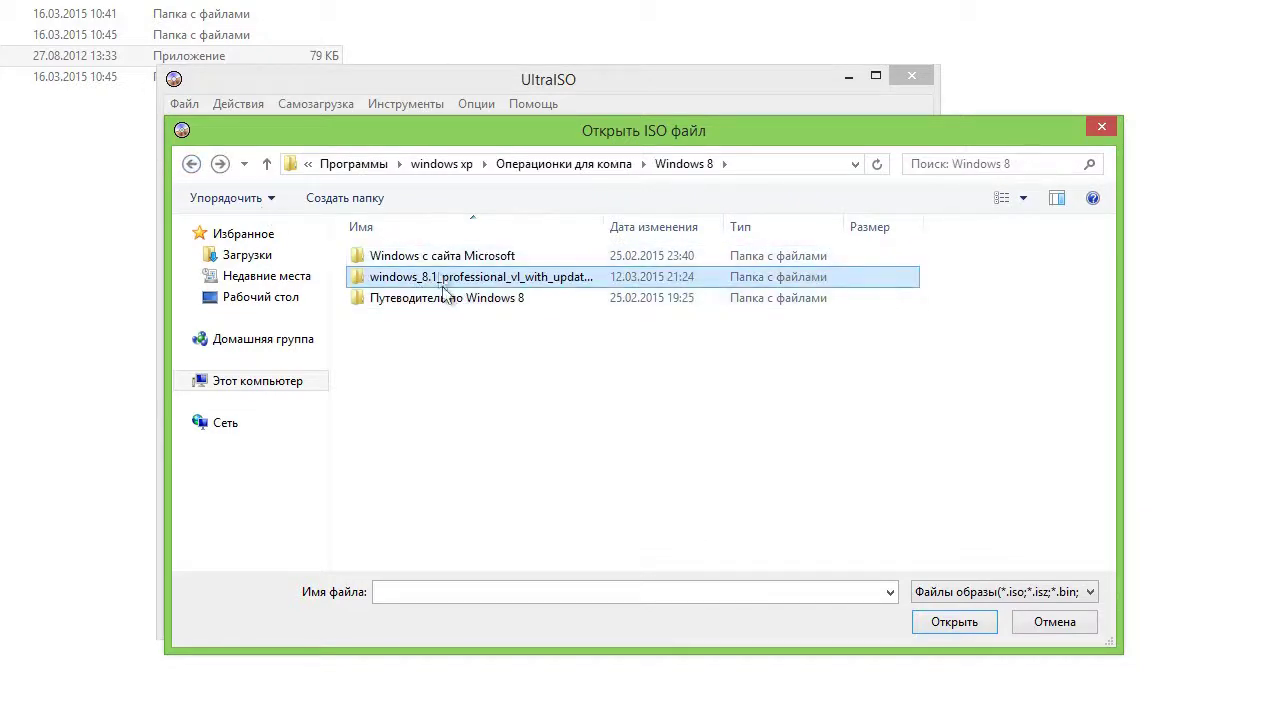
pyautogui.doubleClick(430, 256)
# Load the Windows 8.1 Профессиональная x64 ISO image.
pyautogui.click(443, 284)
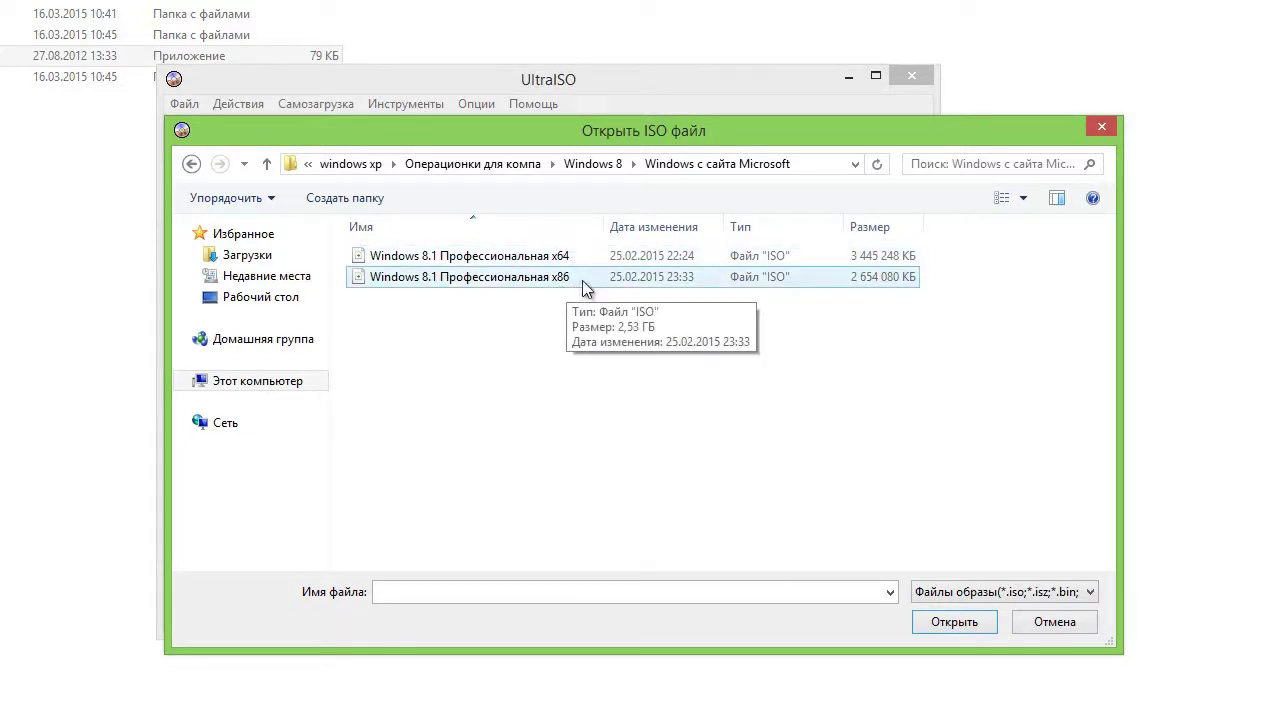
pyautogui.click(457, 258)
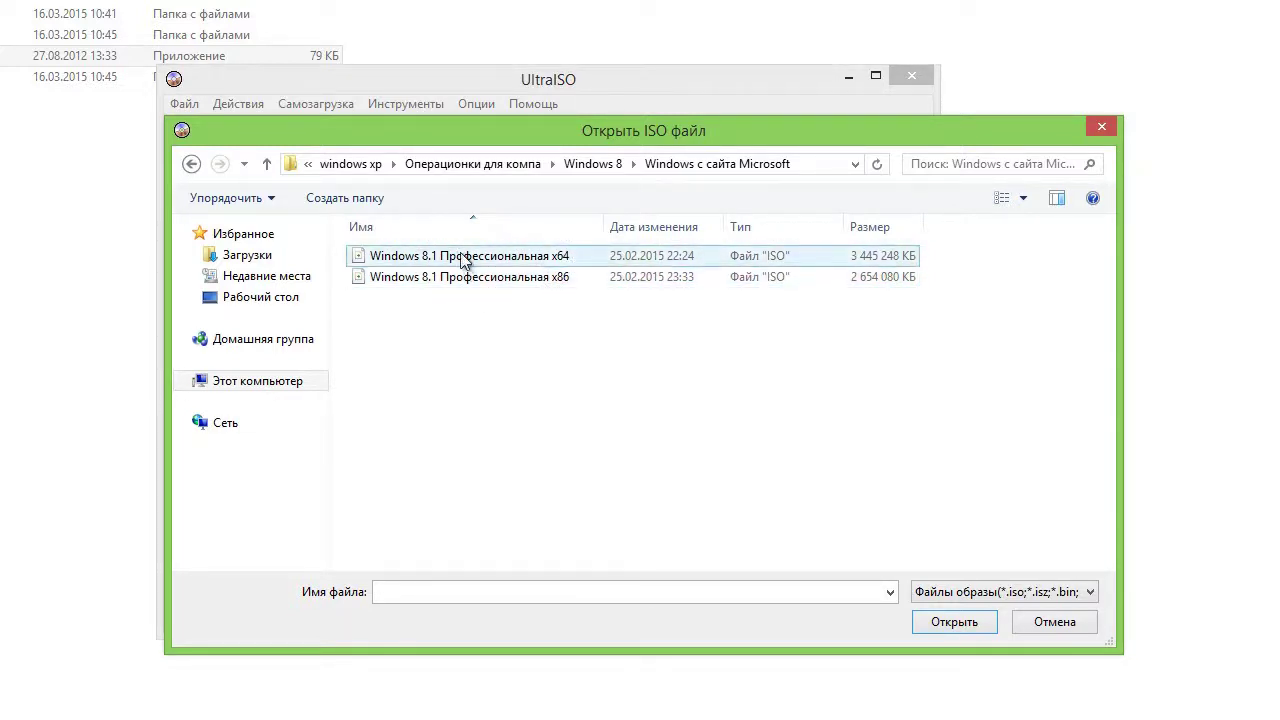
pyautogui.click(446, 262)
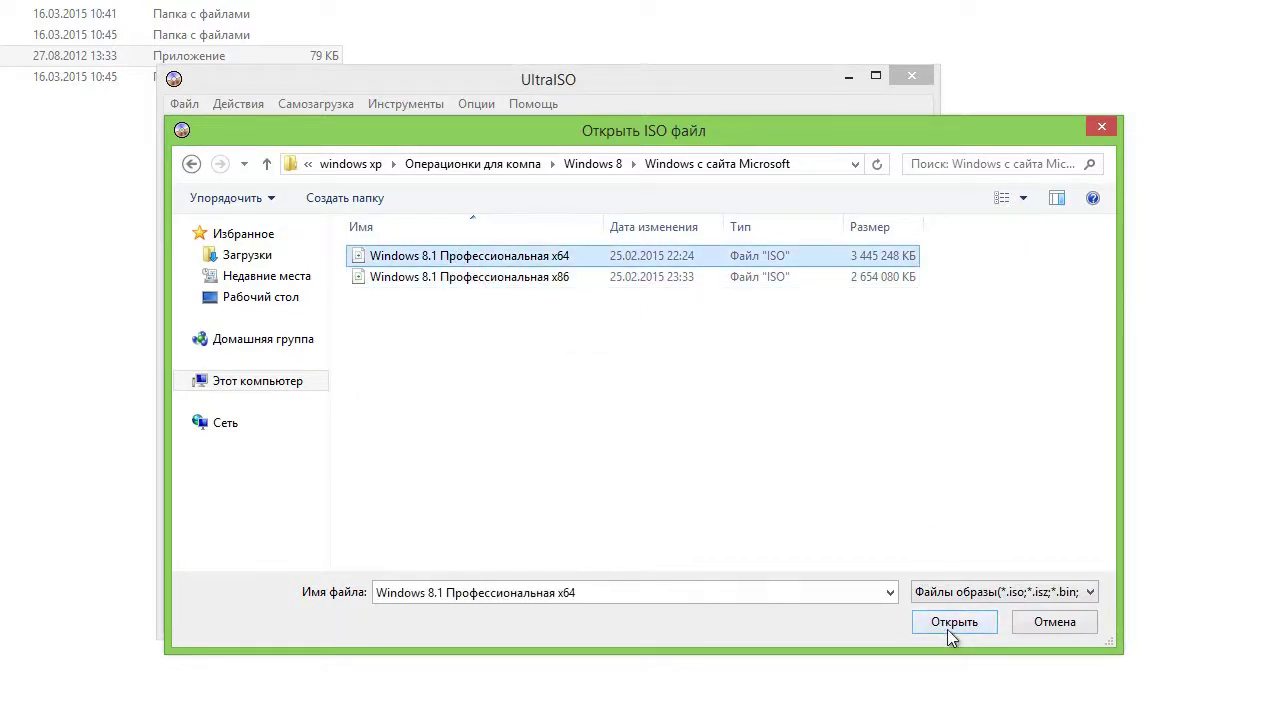
pyautogui.keyDown('ctrl'); pyautogui.click(517, 283); pyautogui.keyUp('ctrl')
pyautogui.keyDown('ctrl'); pyautogui.click(517, 283); pyautogui.keyUp('ctrl')
pyautogui.doubleClick(474, 262)
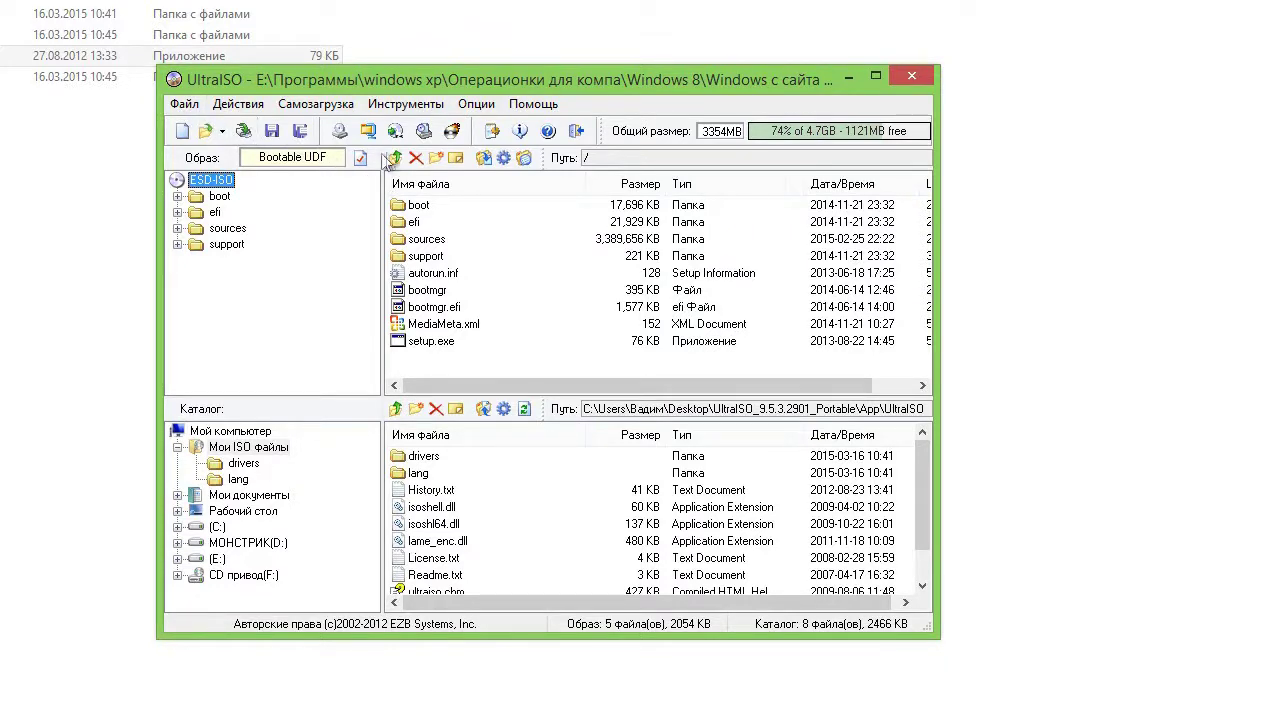
# Open the hard disk image writing dialog, keeping the JetFlashTranscend 4GB (D:) drive as target and USB-HDD+ as the write method.
pyautogui.click(313, 106)
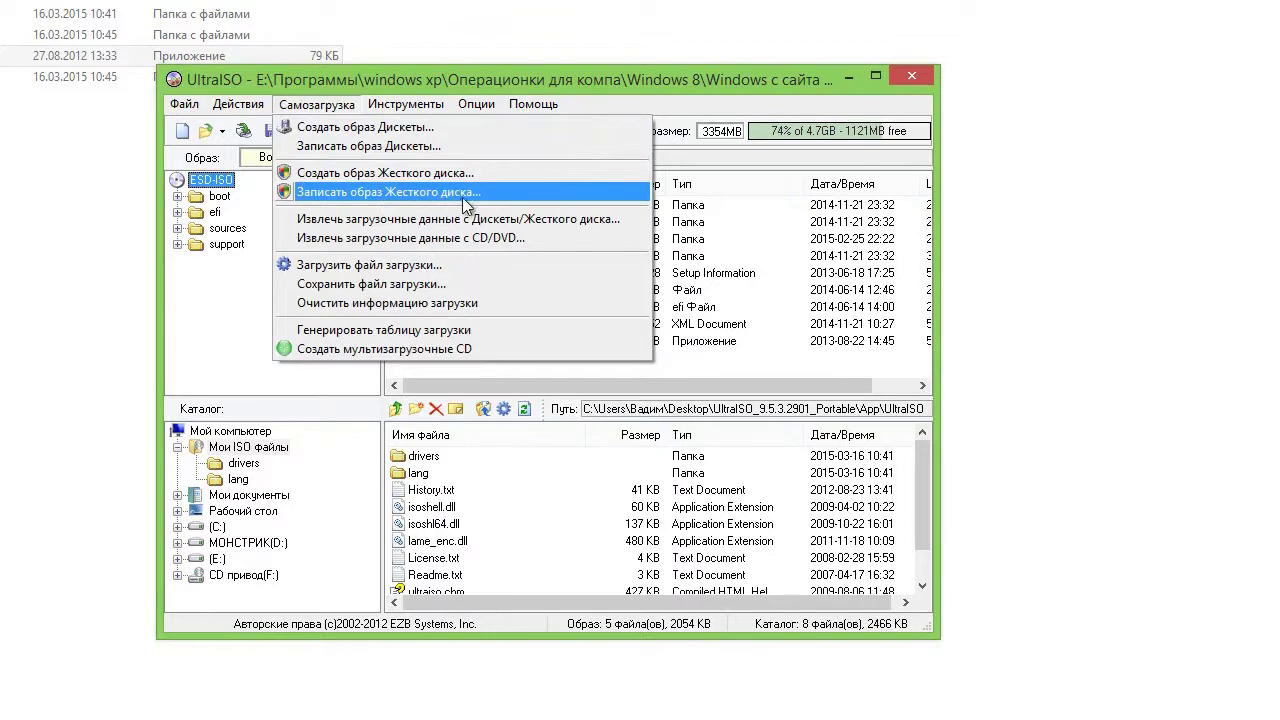
pyautogui.click(385, 193)
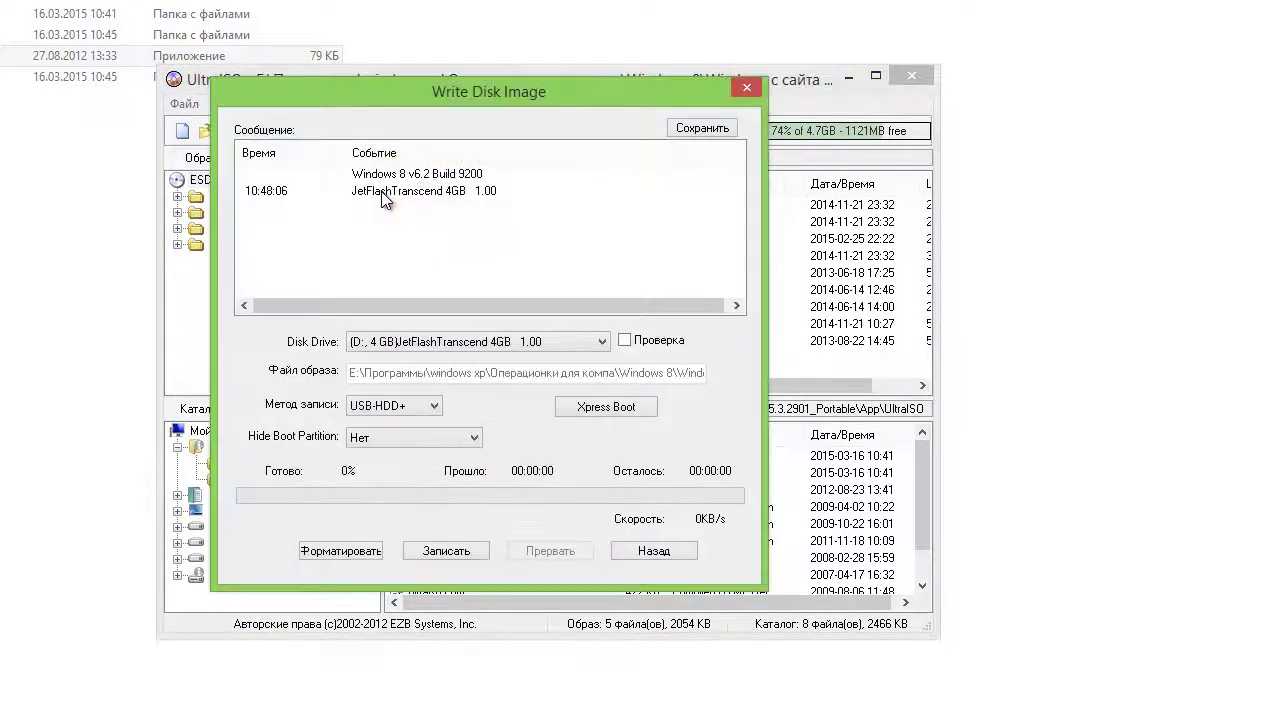
pyautogui.moveTo(558, 98); pyautogui.dragTo(598, 96)
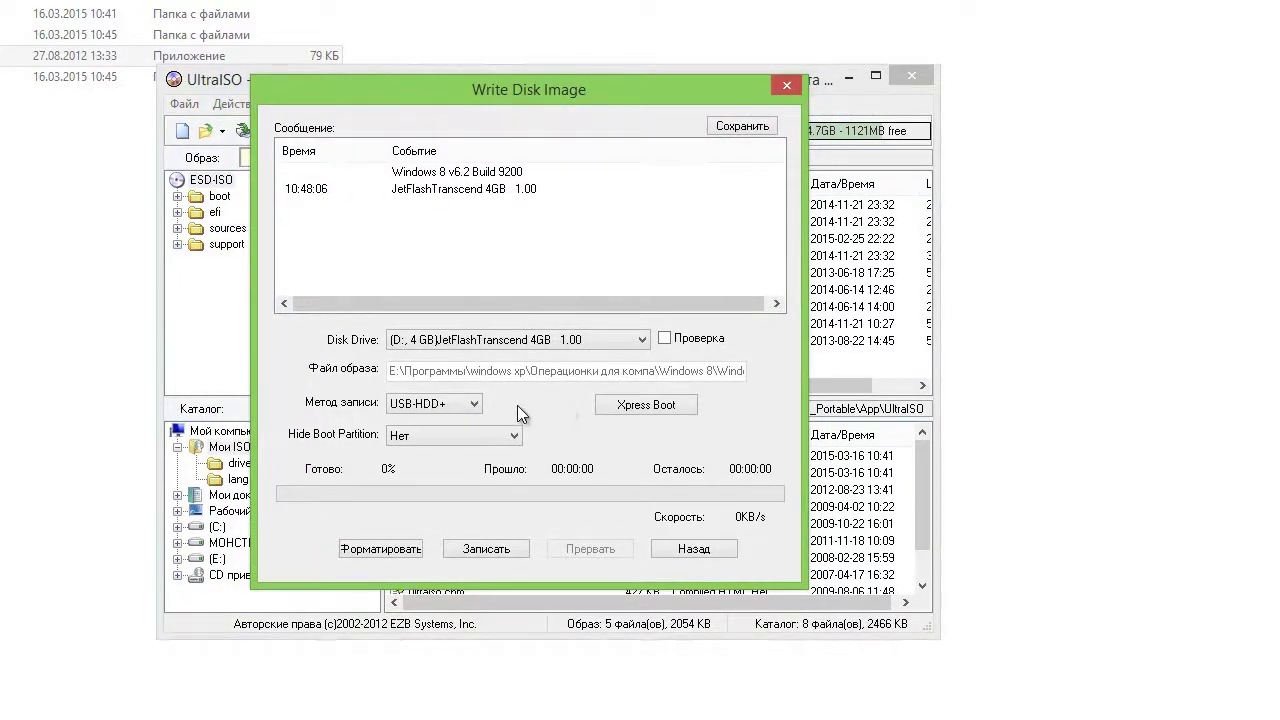
pyautogui.click(644, 338)
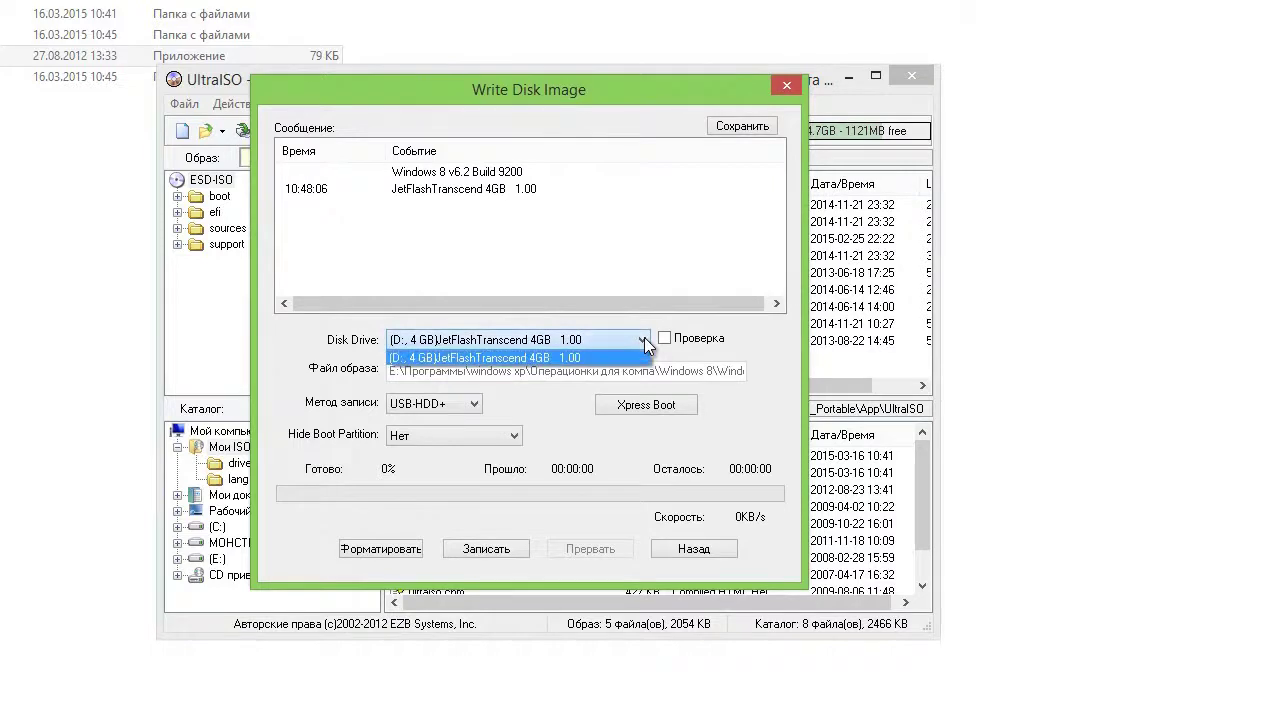
pyautogui.click(644, 338)
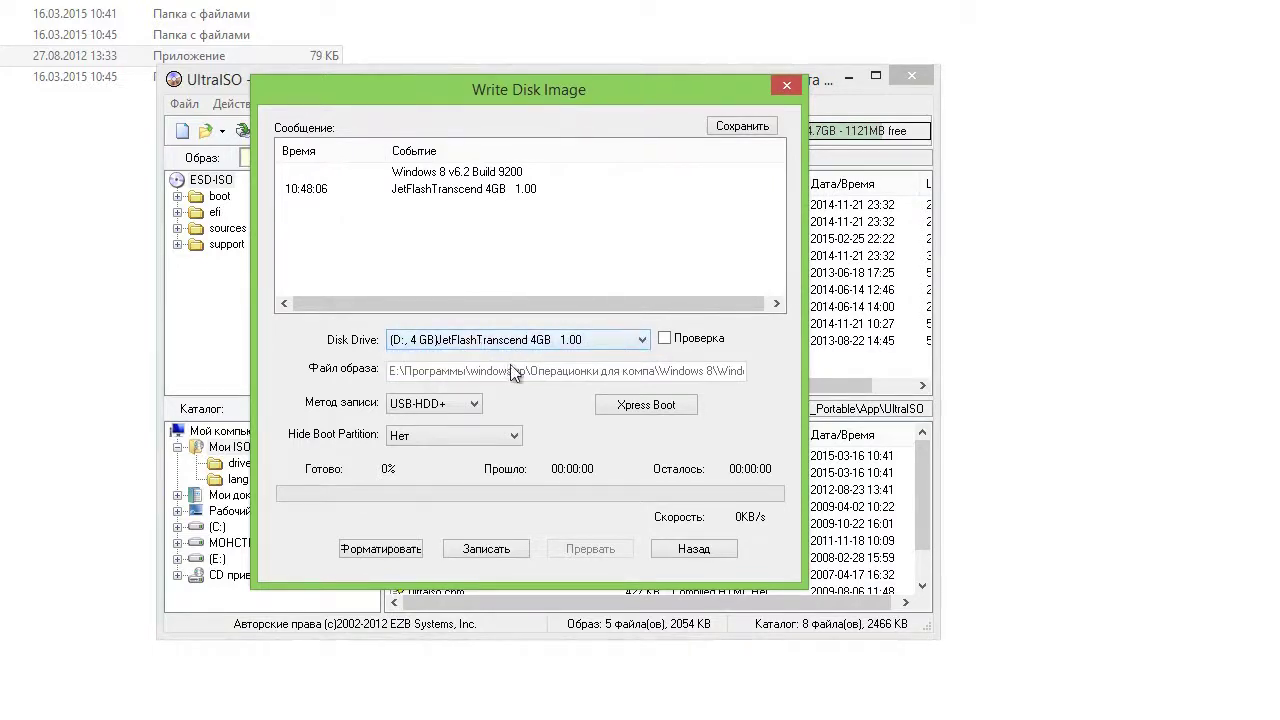
pyautogui.click(476, 406)
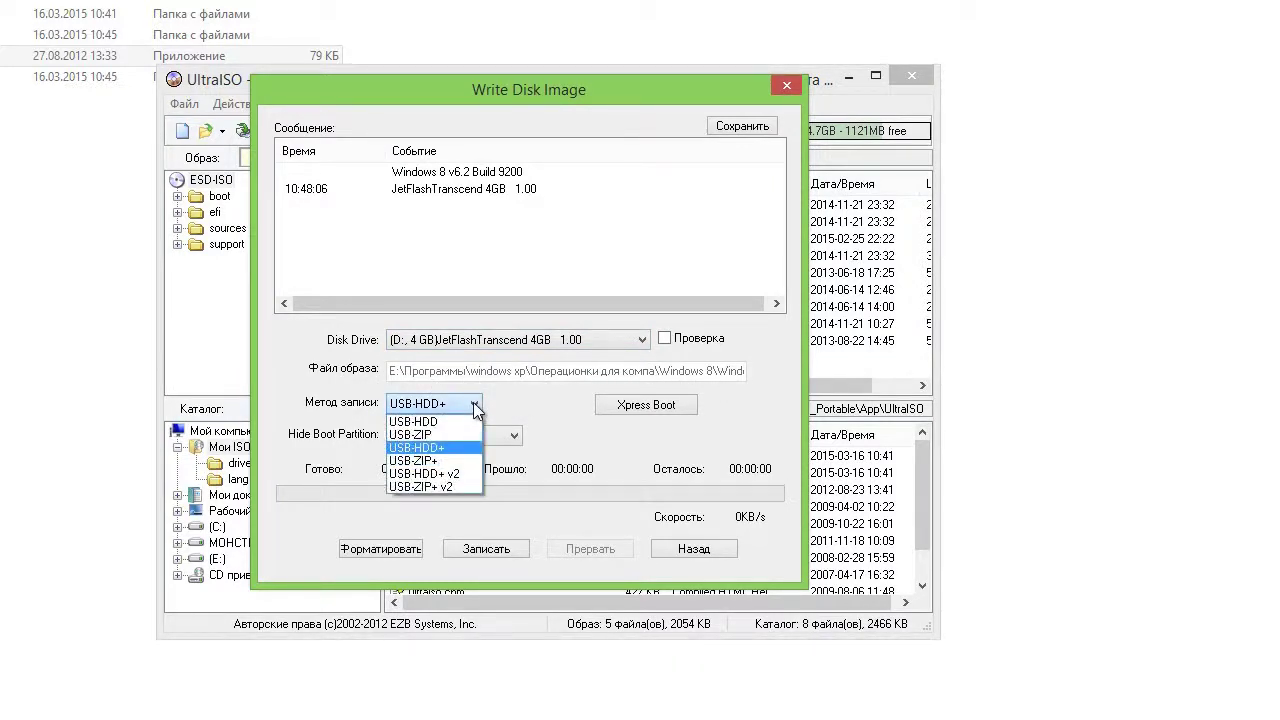
pyautogui.click(476, 406)
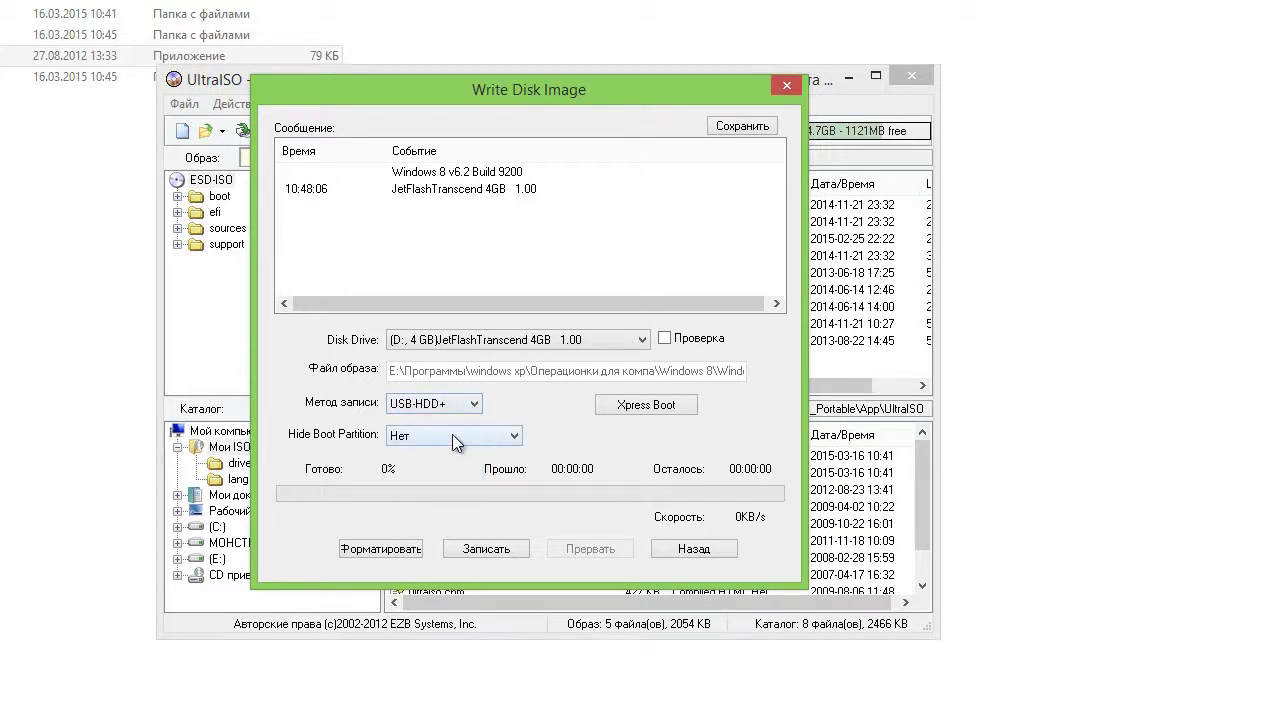
# Try a quick NTFS format of the МОНСТРИК (D:) drive from the image writing dialog, cancelling at the data-loss warning.
pyautogui.click(377, 552)
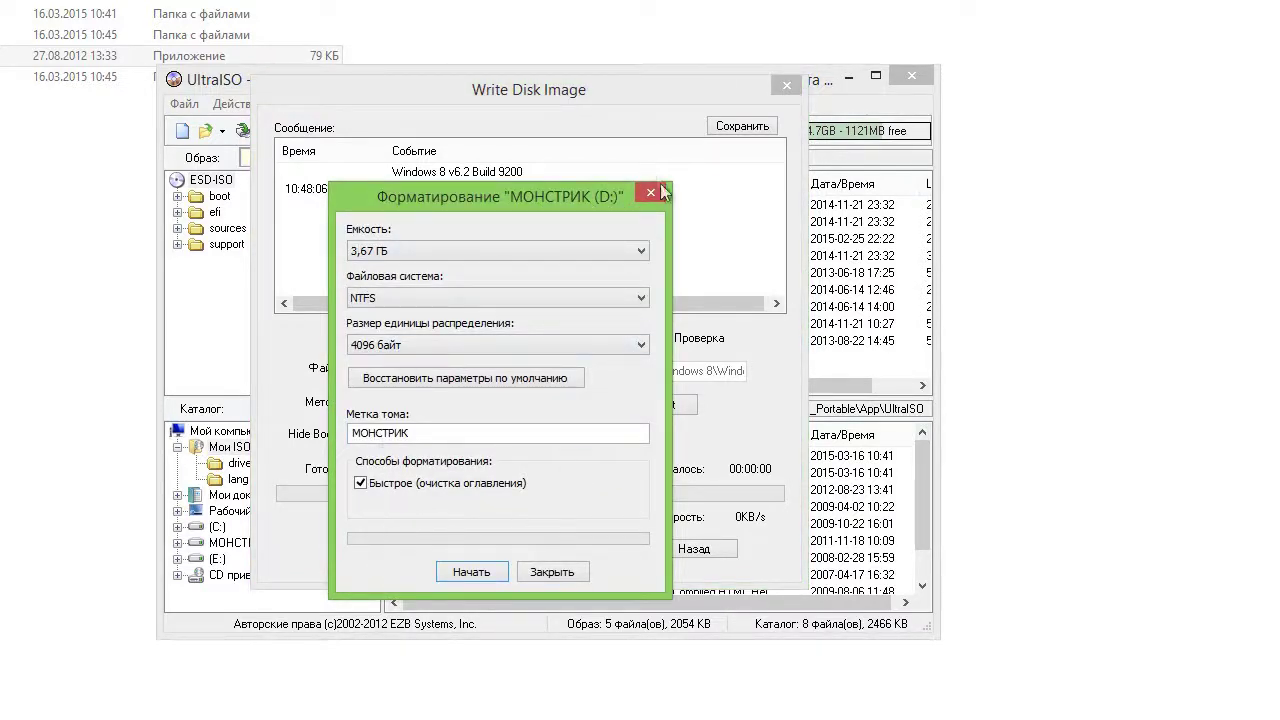
pyautogui.click(475, 575)
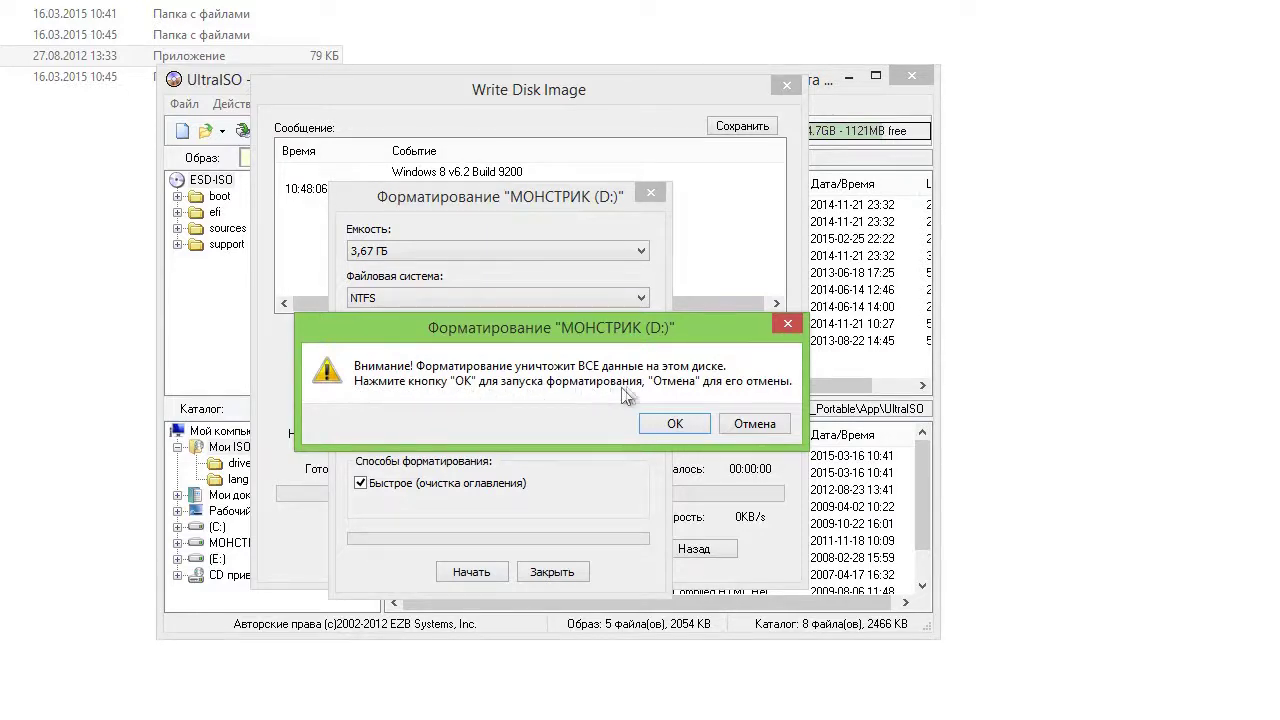
pyautogui.click(744, 427)
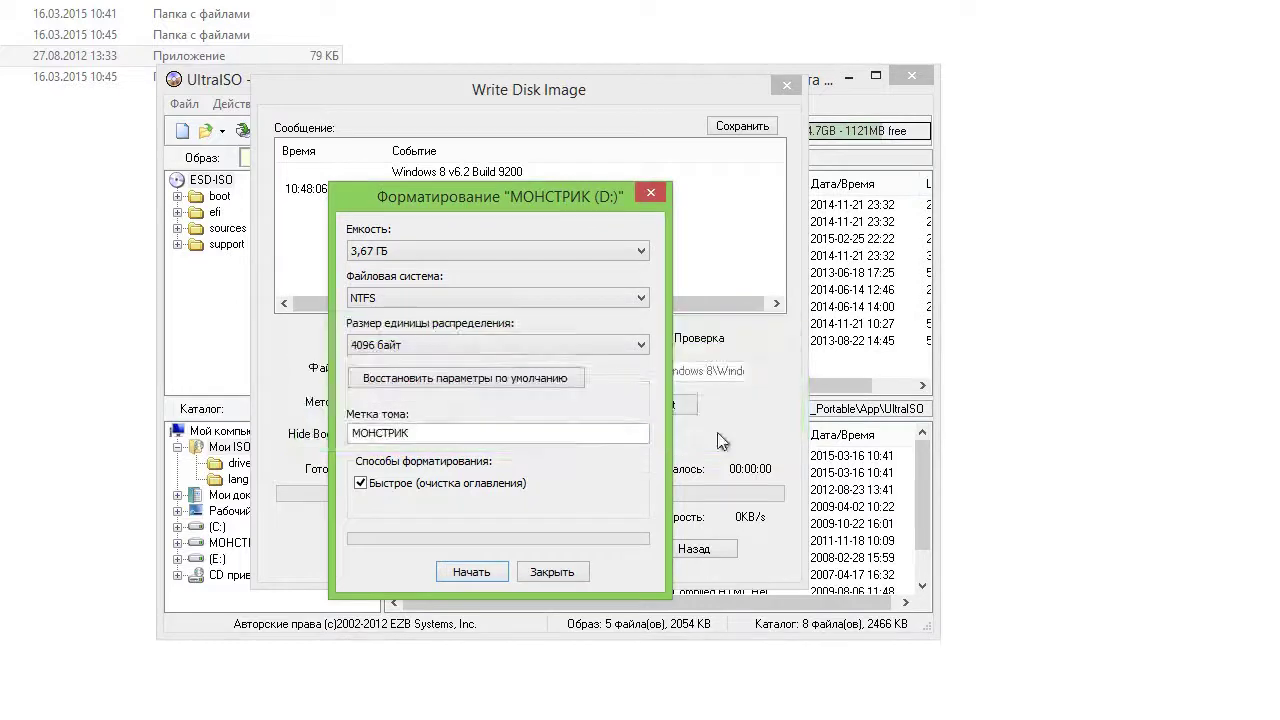
pyautogui.click(545, 574)
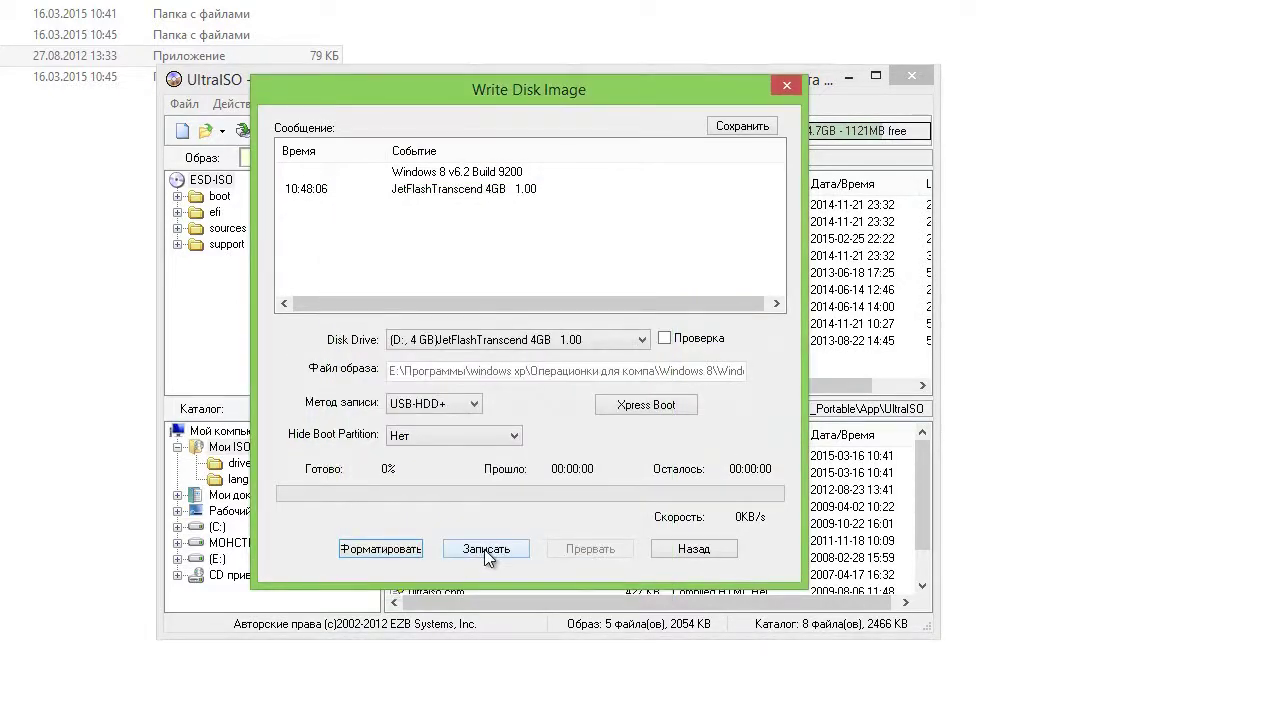
# Write the loaded image to the JetFlashTranscend 4GB (D:) drive, accepting the data erasure, and close UltraISO and its folder once writing is complete.
pyautogui.click(487, 553)
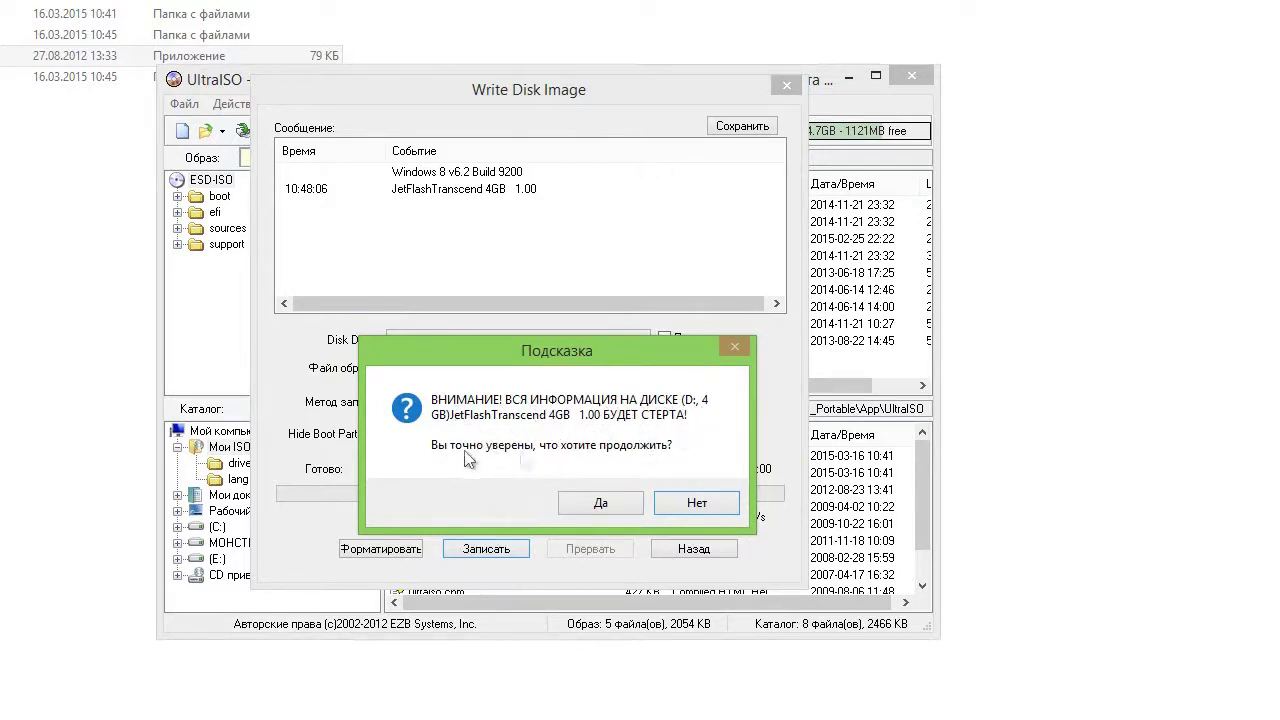
pyautogui.click(604, 502)
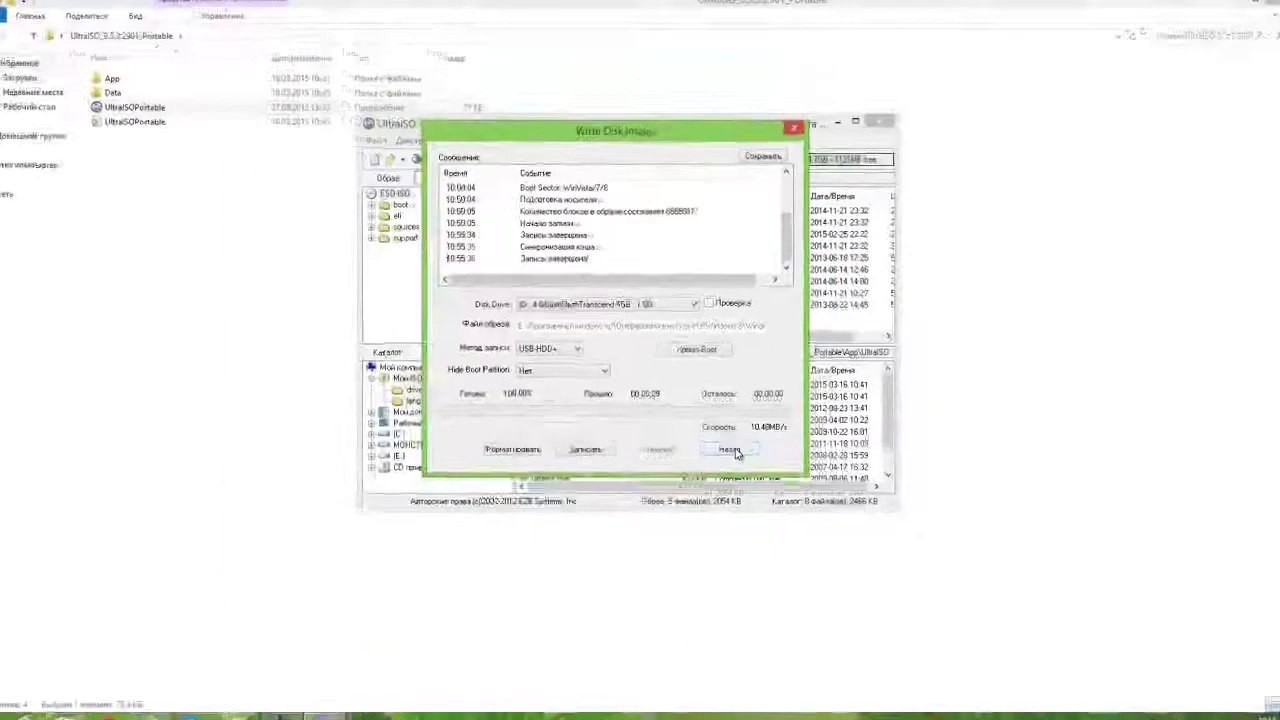
pyautogui.click(733, 441)
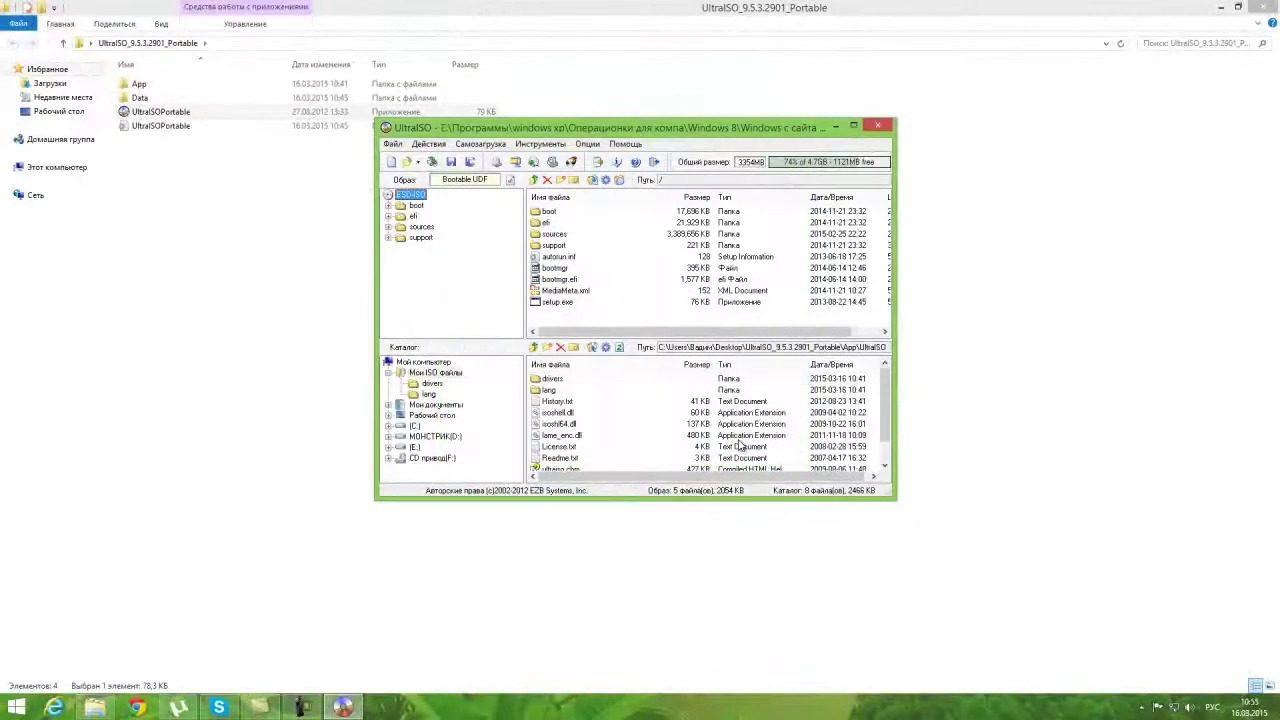
pyautogui.click(880, 127)
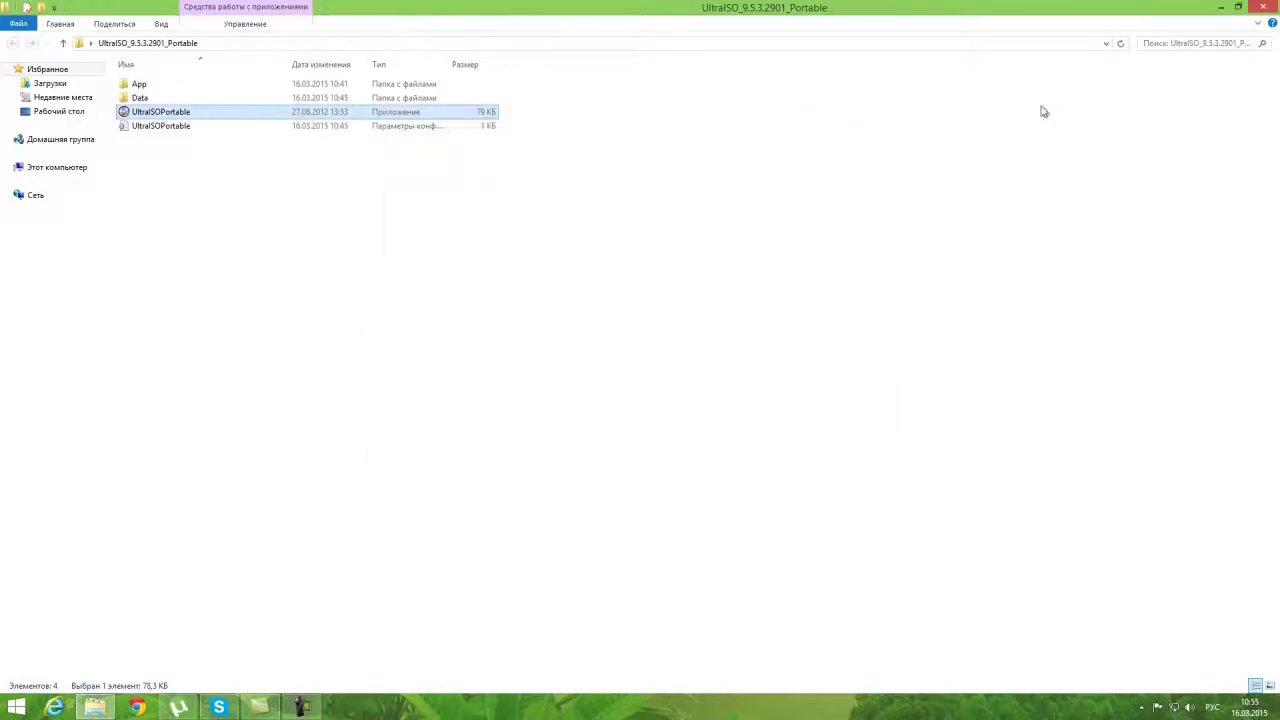
pyautogui.click(1265, 7)
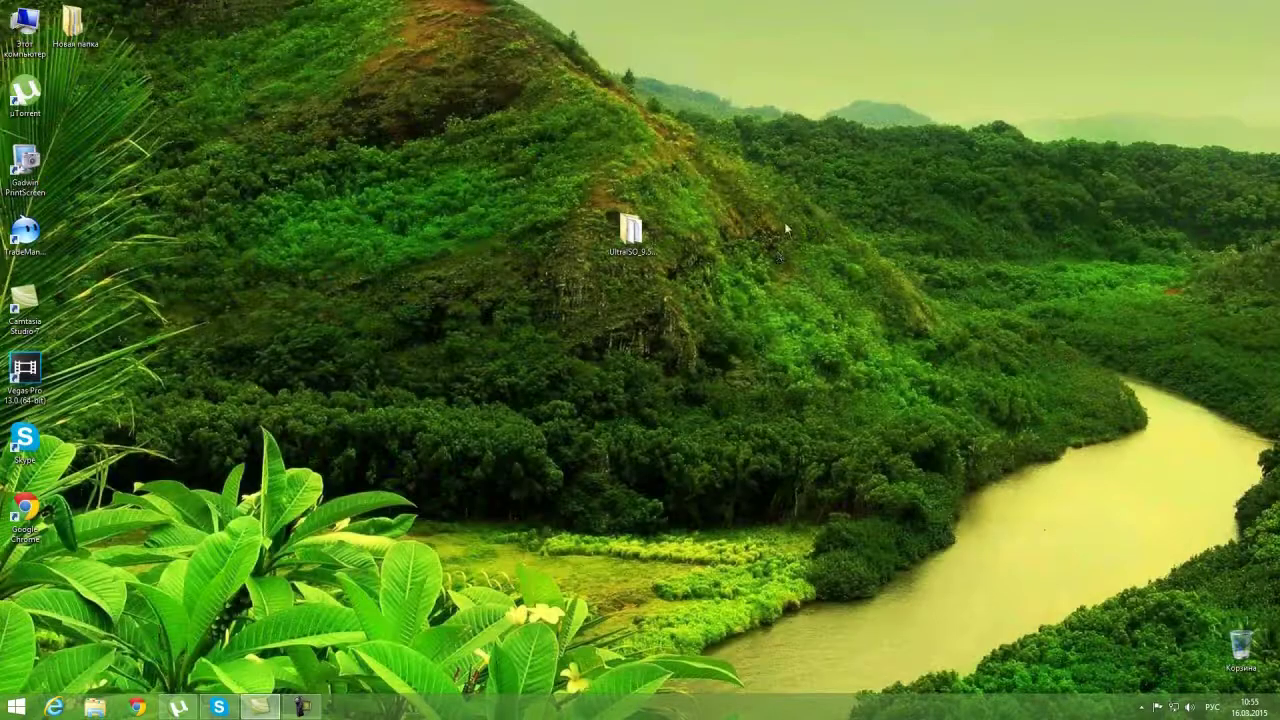
# Check the file system and used space of the ESD-ISO (D:) drive in its properties from Этот компьютер.
pyautogui.doubleClick(24, 22)
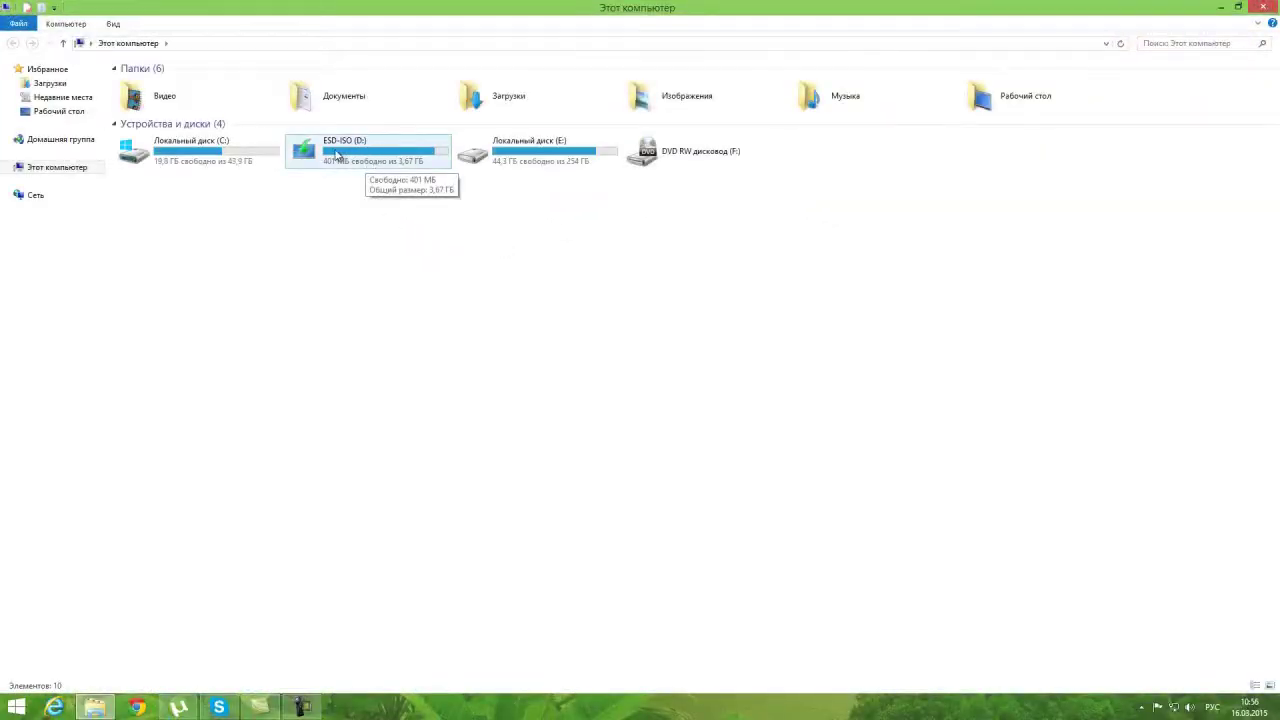
pyautogui.rightClick(349, 153)
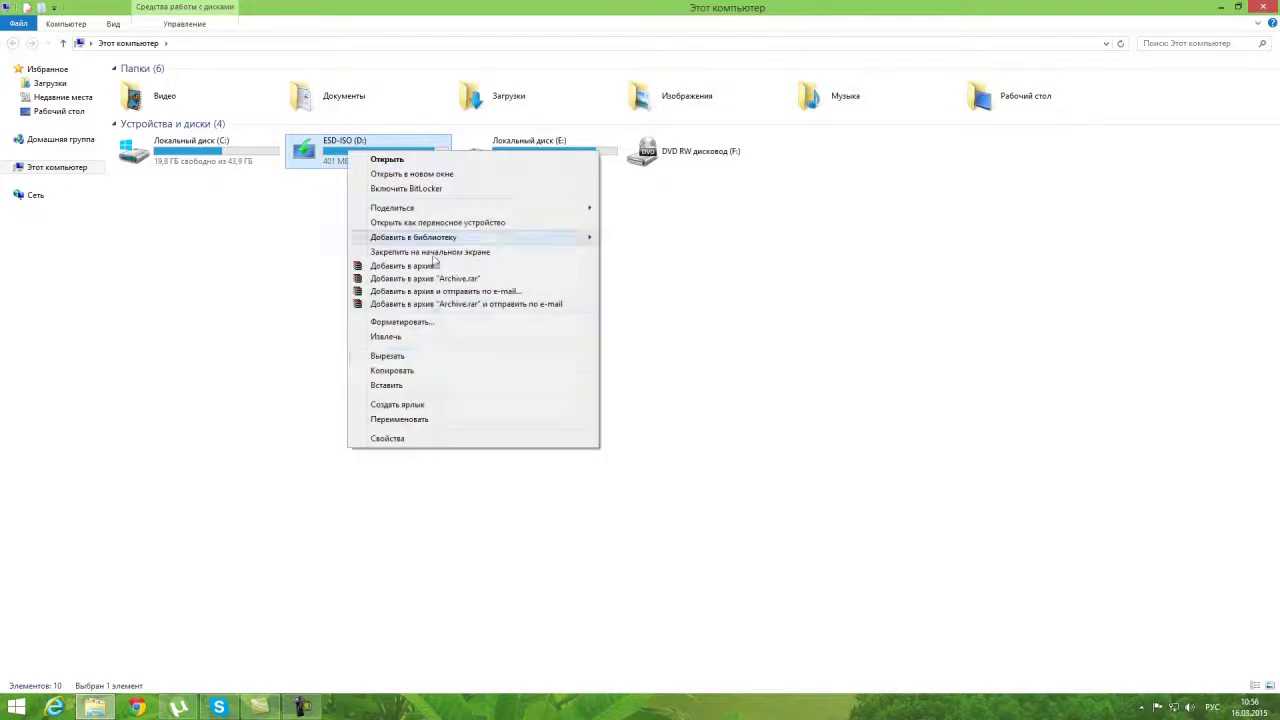
pyautogui.click(405, 442)
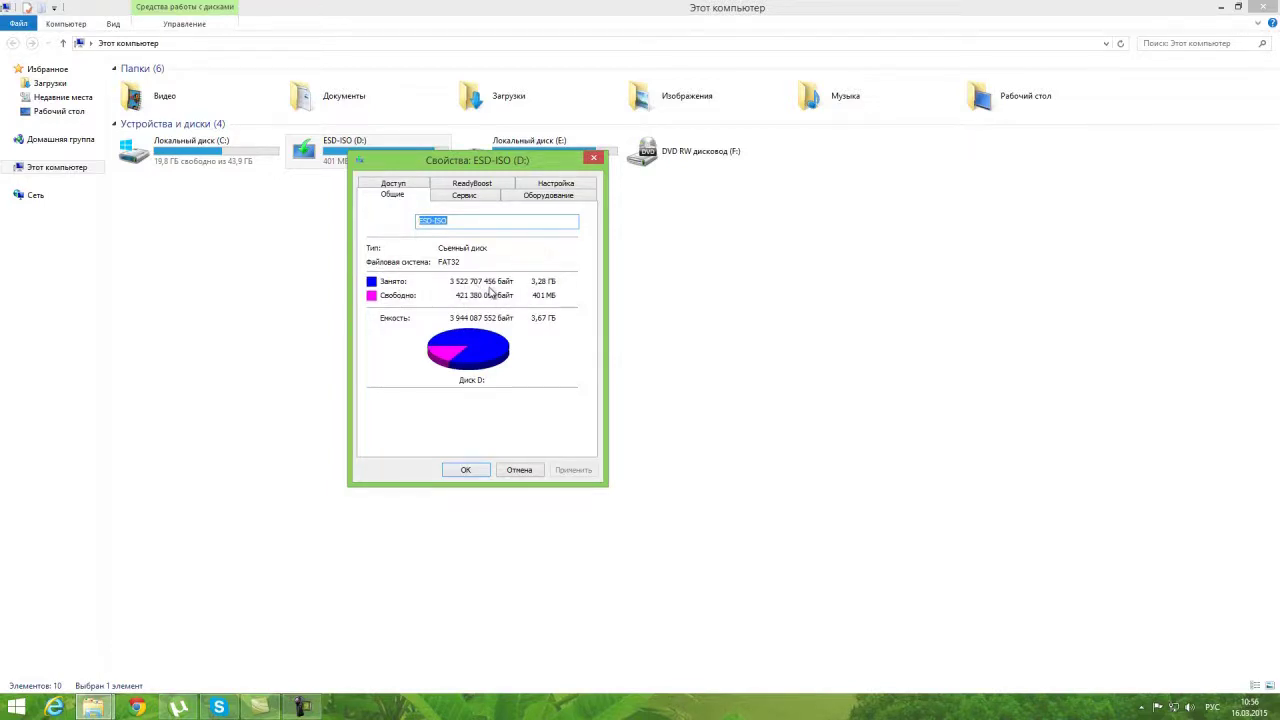
pyautogui.click(595, 161)
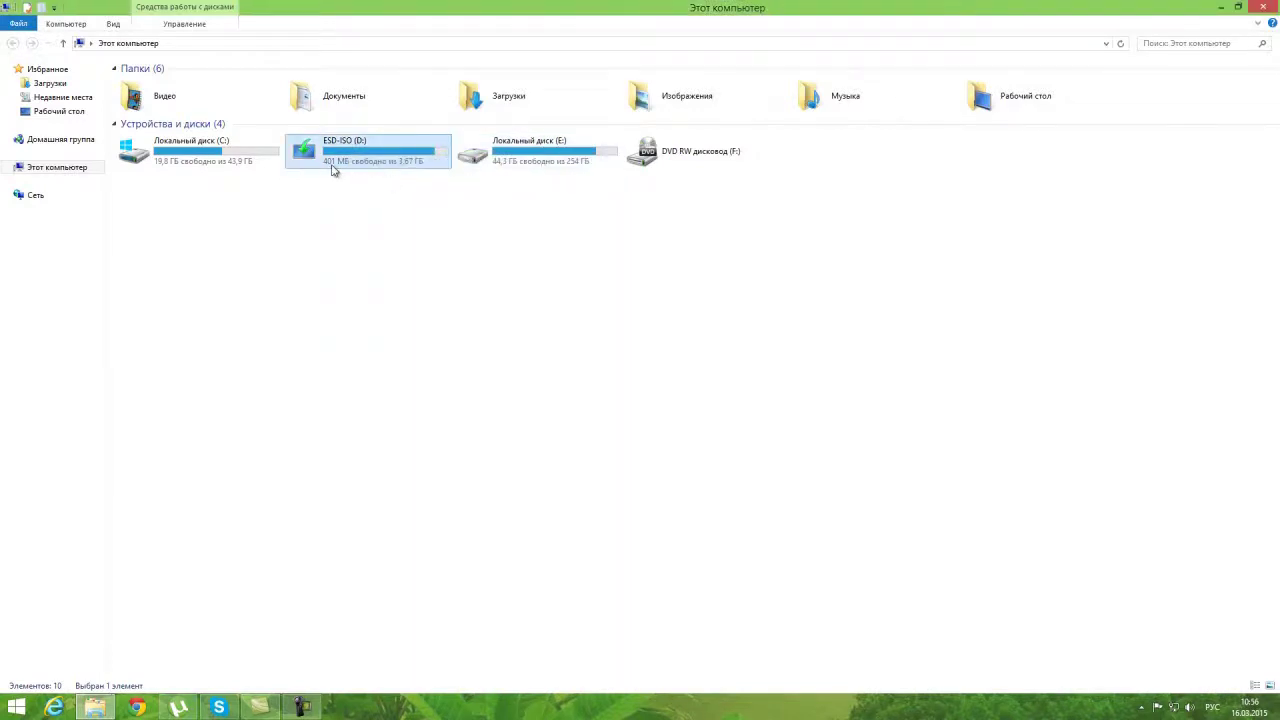
# Inspect the files written to the ESD-ISO (D:) drive, including setup, and return to Этот компьютер.
pyautogui.moveTo(343, 170)
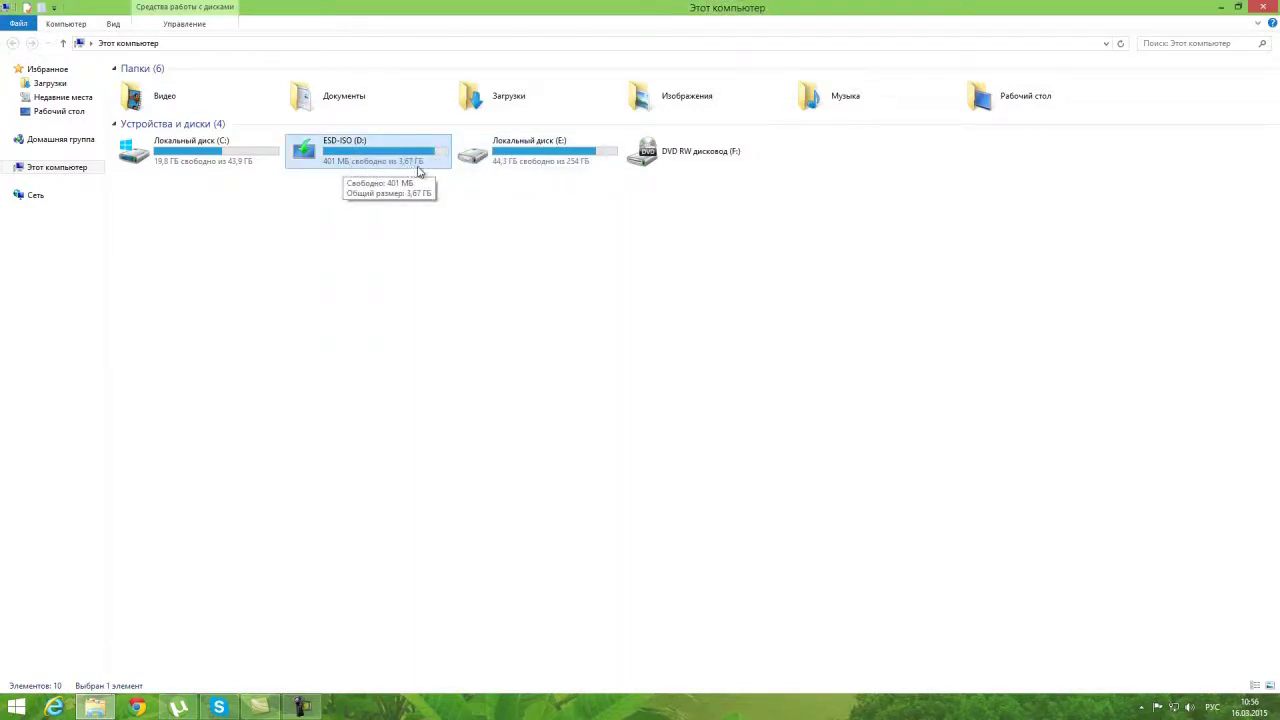
pyautogui.doubleClick(370, 152)
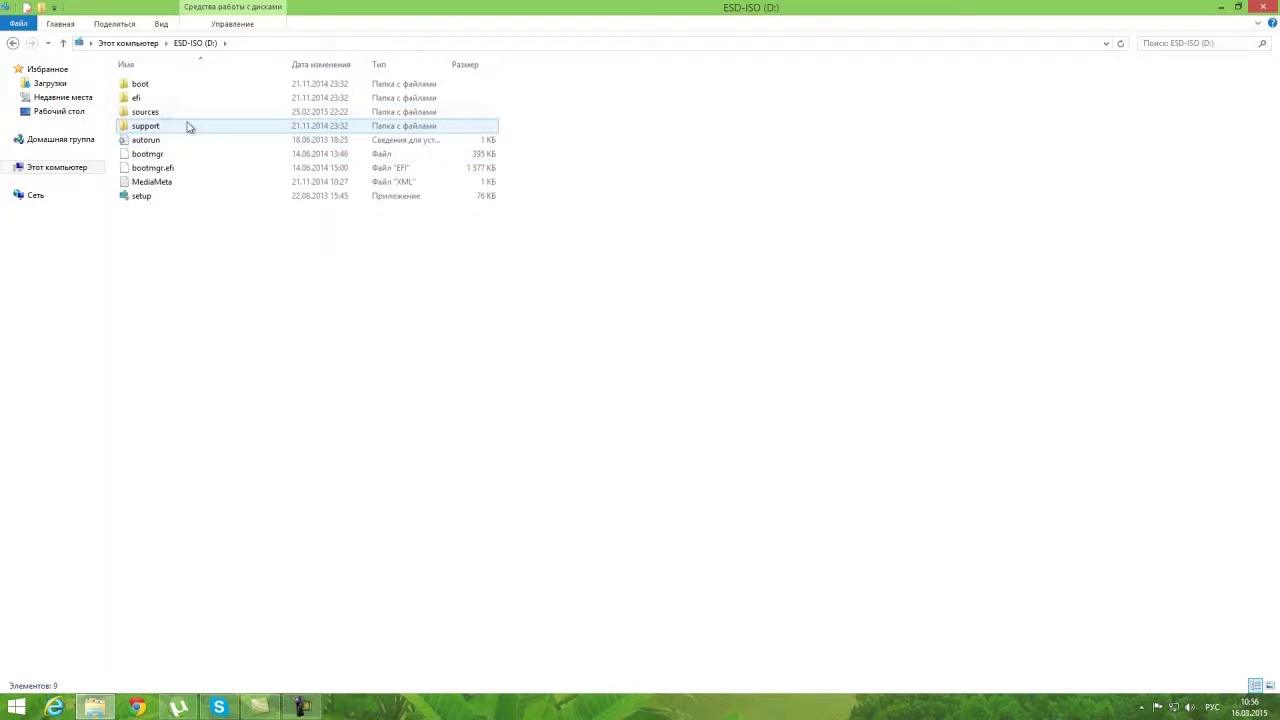
pyautogui.click(143, 197)
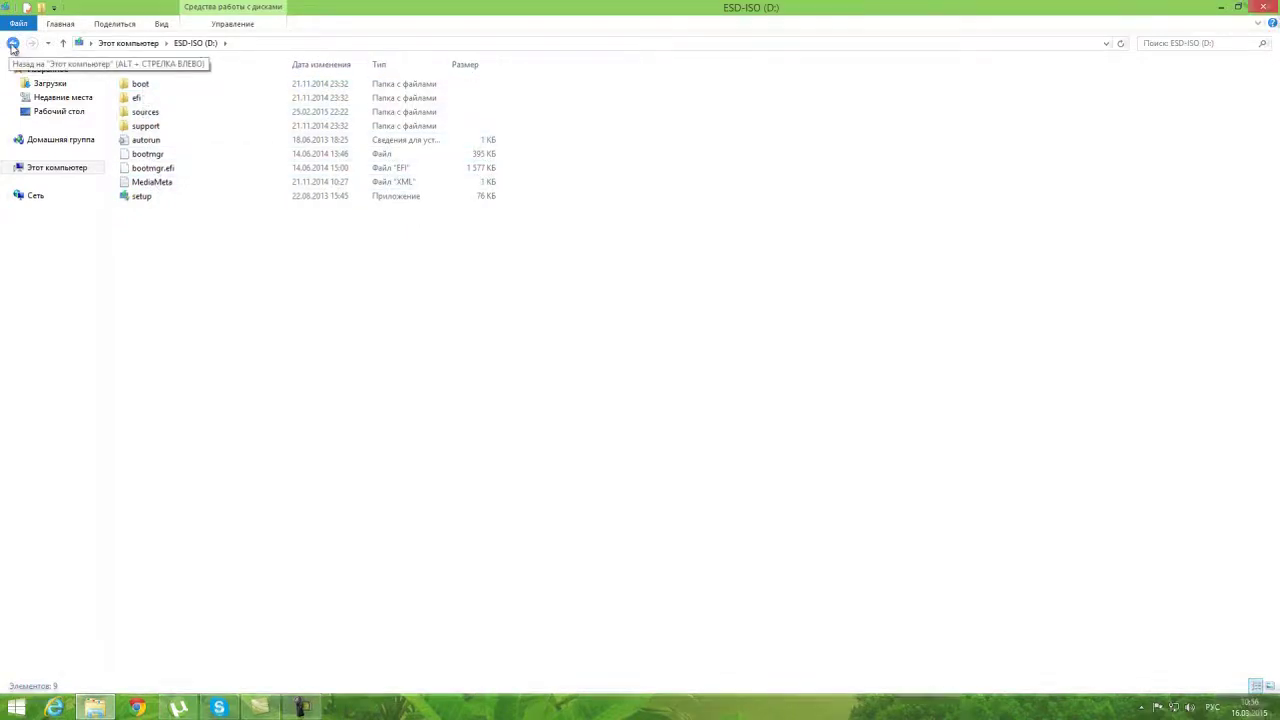
pyautogui.click(12, 44)
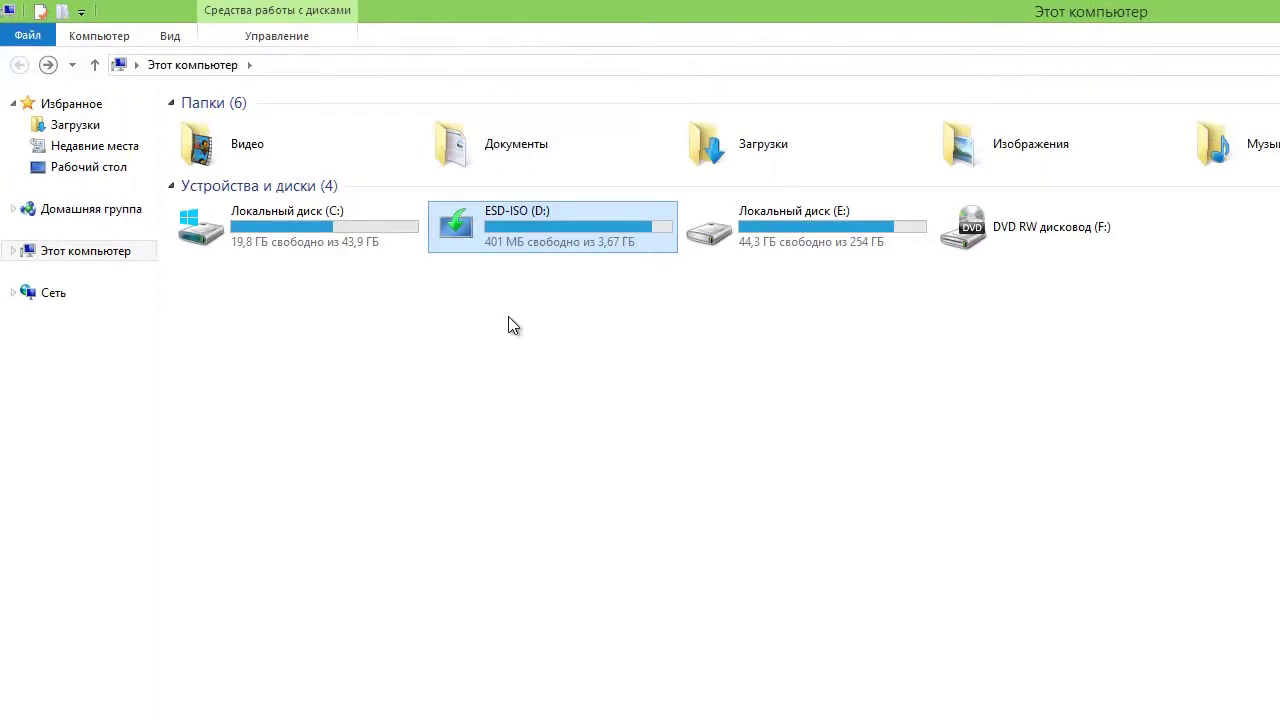